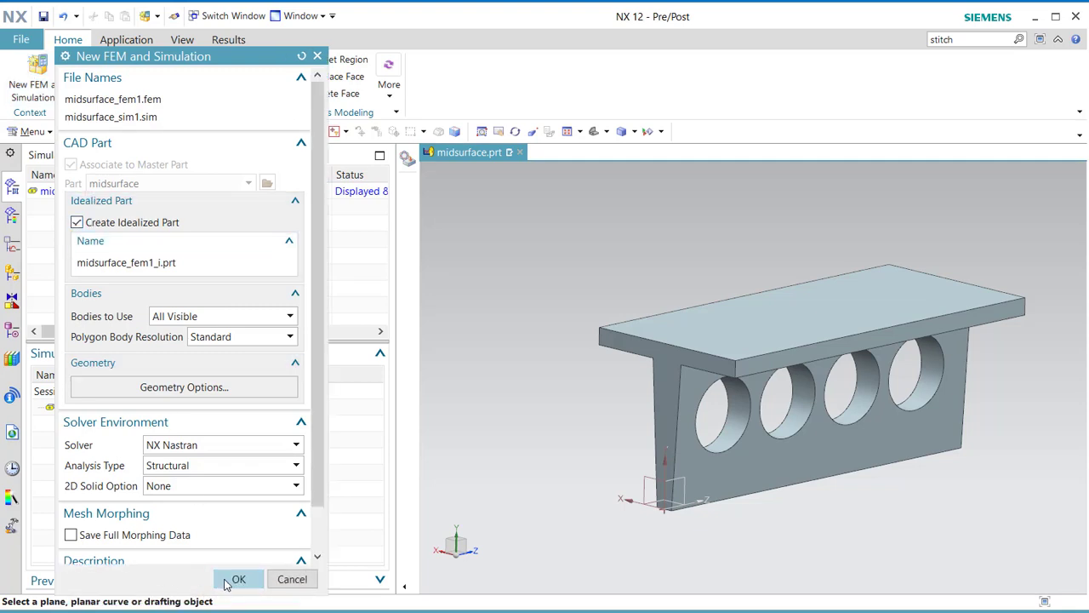
Step: Create the FEM, idealized part and simulation with an NX Nastran structural SOL 101 Linear Statics - Global Constraints solution
click(228, 580)
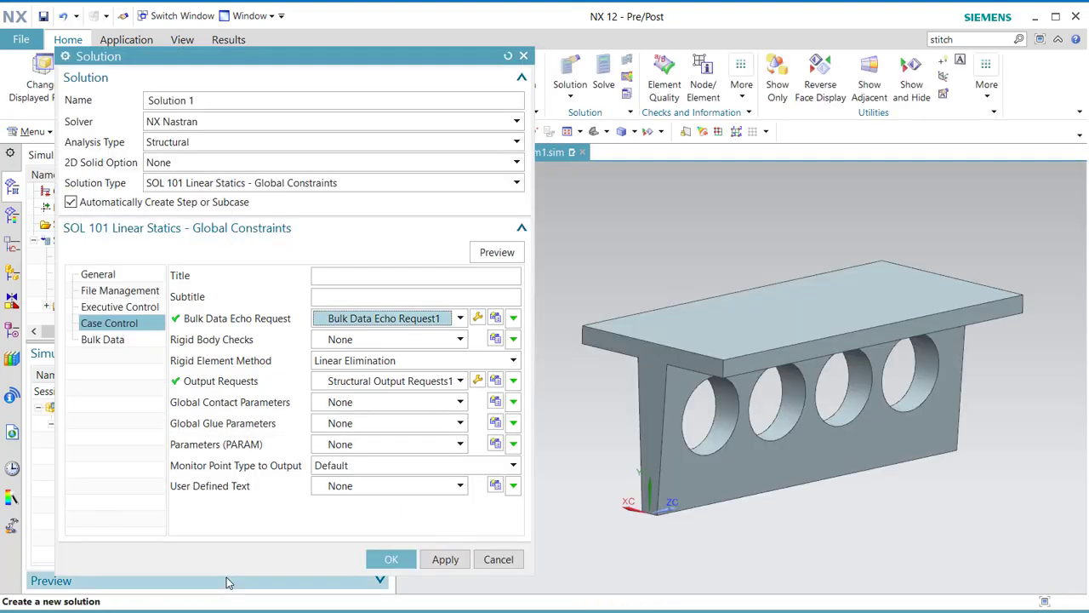
click(388, 558)
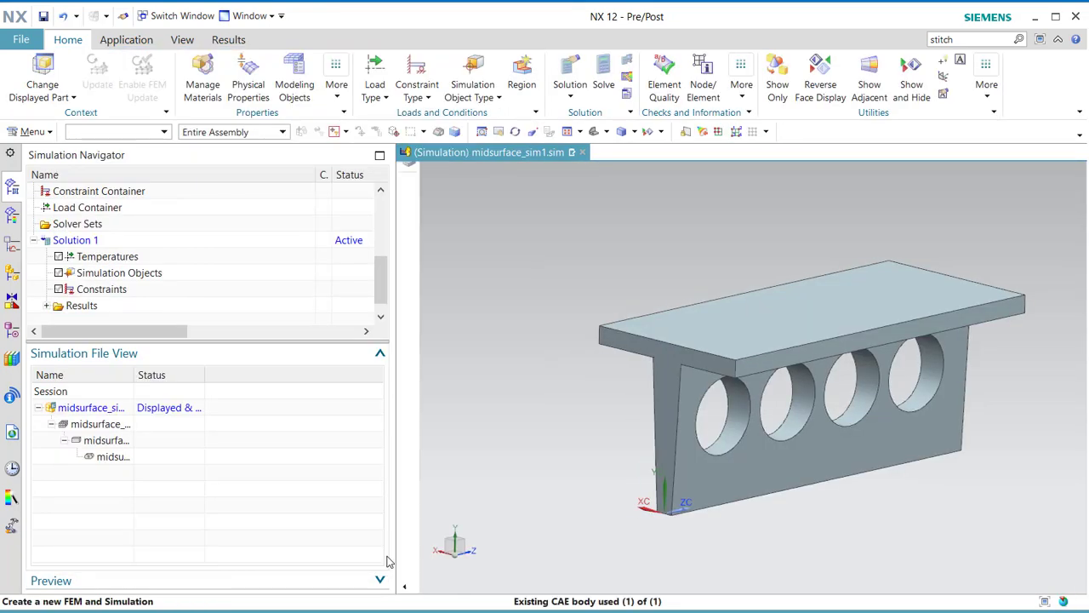
Step: Open the idealized part midsurface_fem1_i.prt and promote the solid T-shaped body
double_click(100, 440)
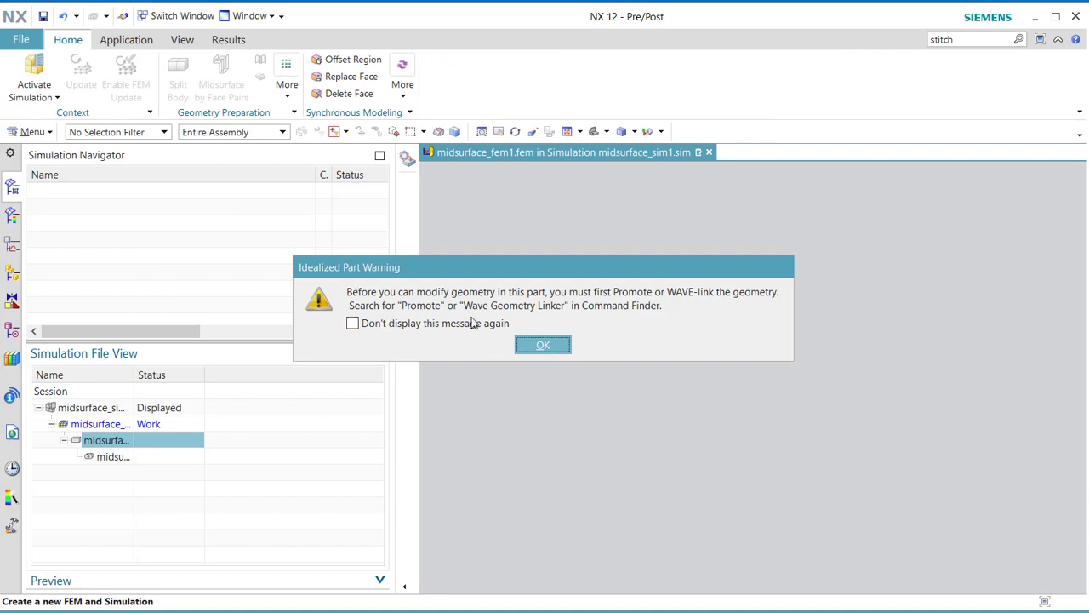
click(554, 344)
click(111, 72)
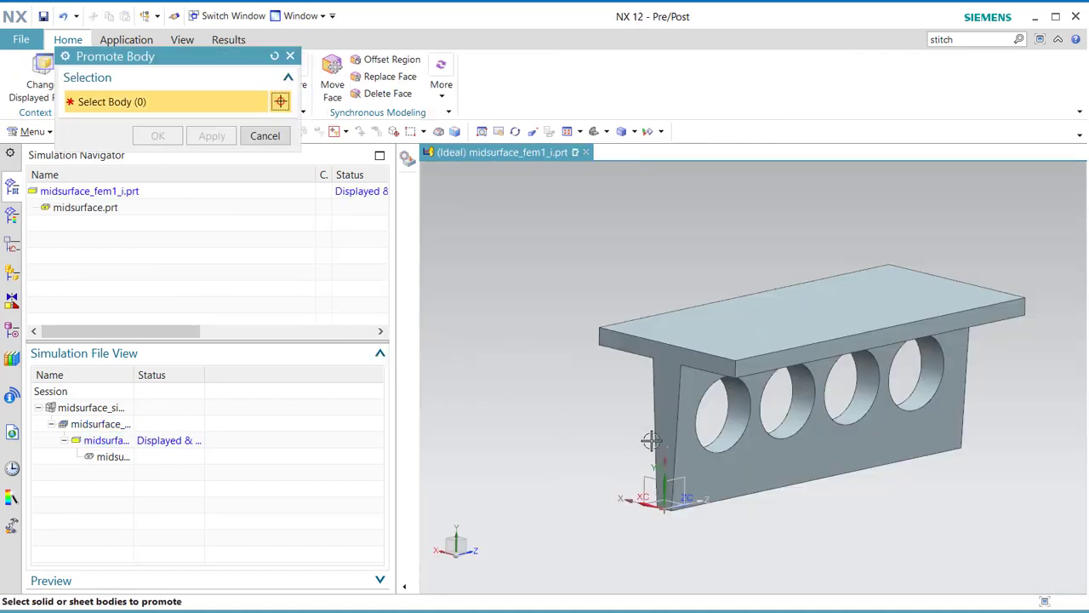
click(668, 455)
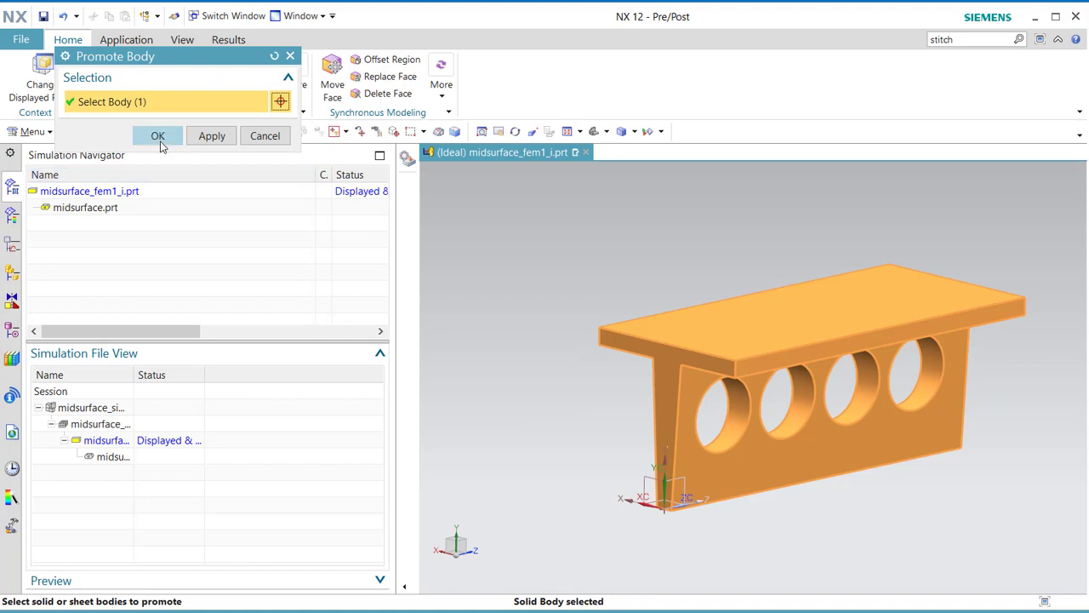
click(157, 135)
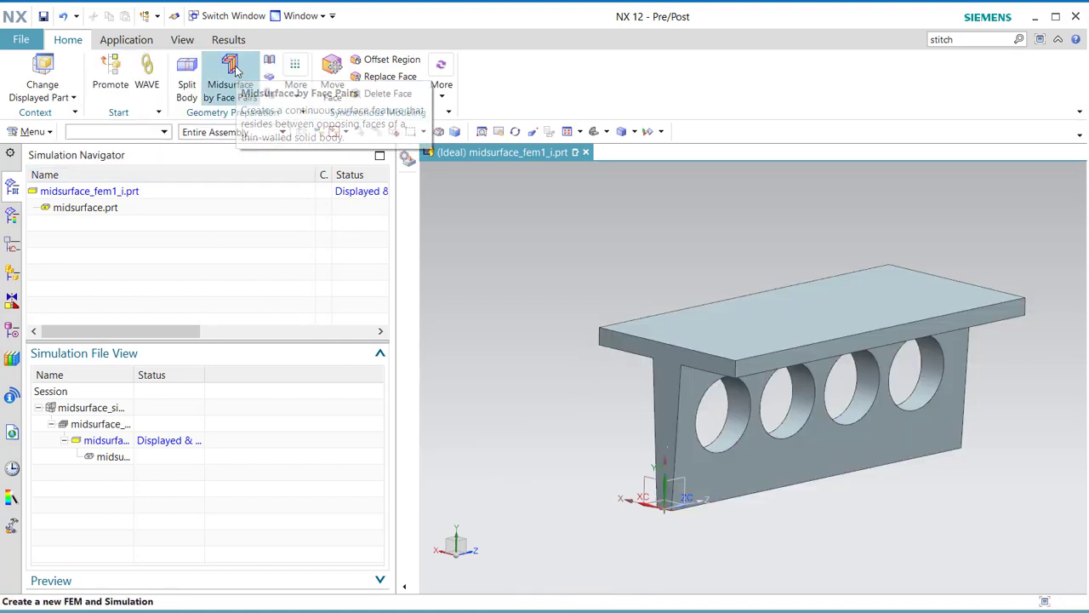
Step: Create midsurfaces of the solid body from automatic face pairs with the Progressive strategy, hiding the solid body upon apply
click(233, 82)
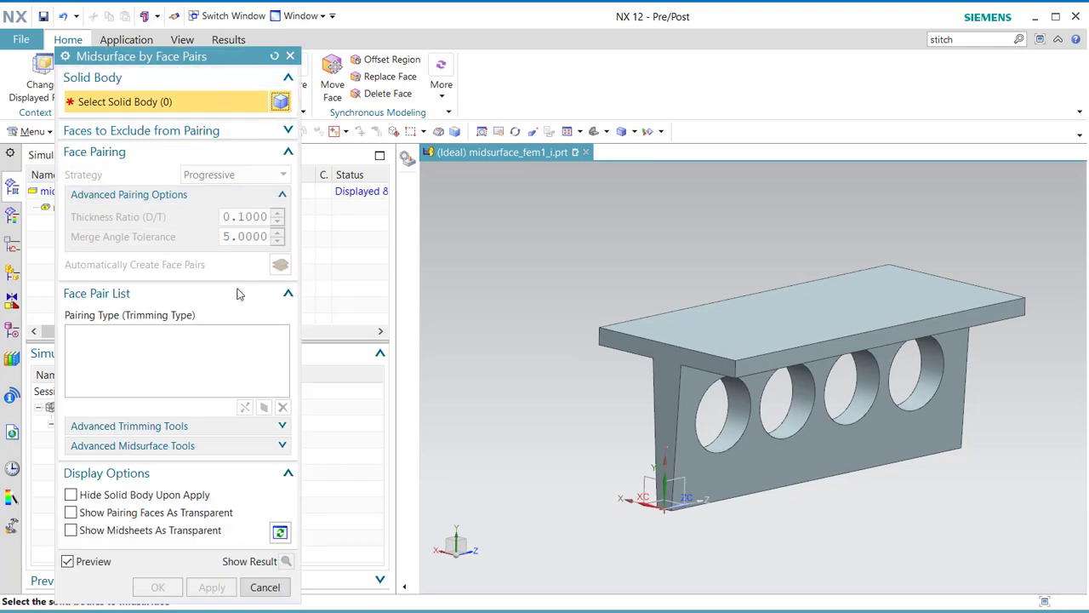
click(720, 367)
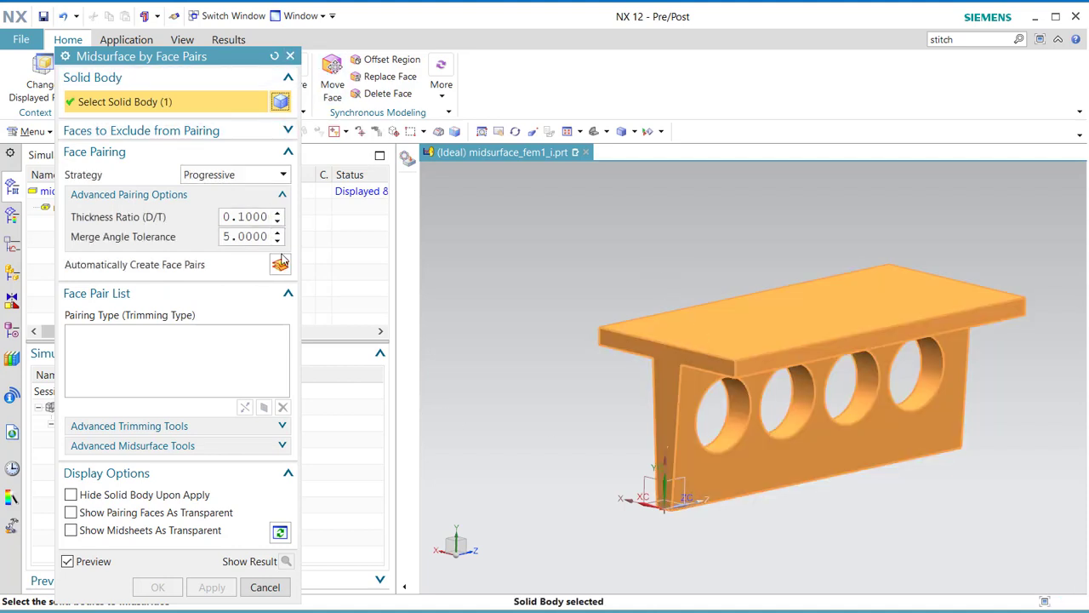
click(280, 267)
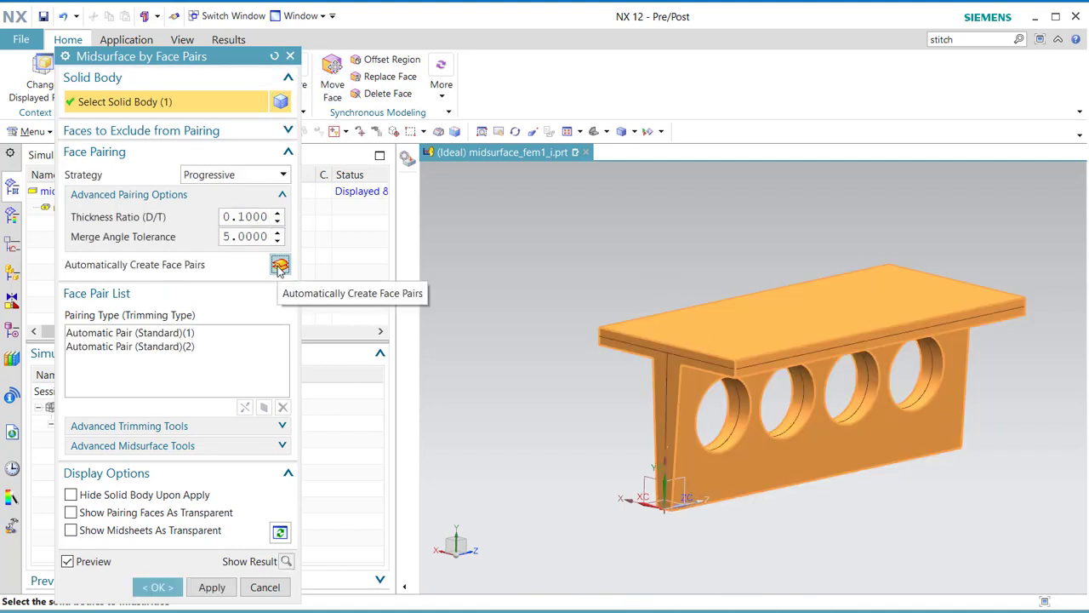
click(71, 497)
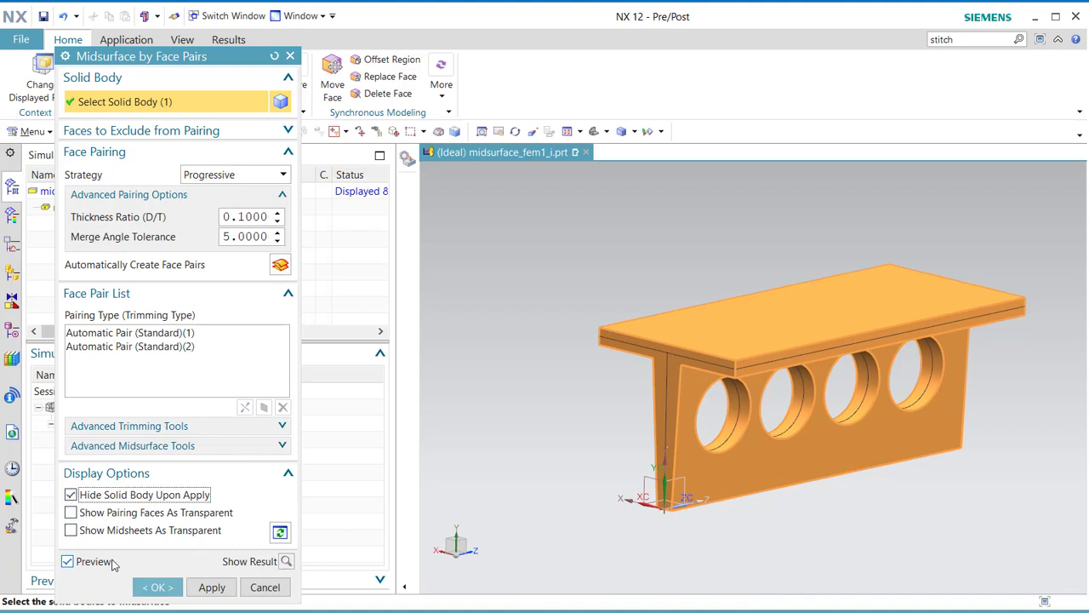
click(153, 586)
mouse_move(547, 489)
middle_down()
mouse_move(567, 492)
mouse_move(557, 485)
middle_up()
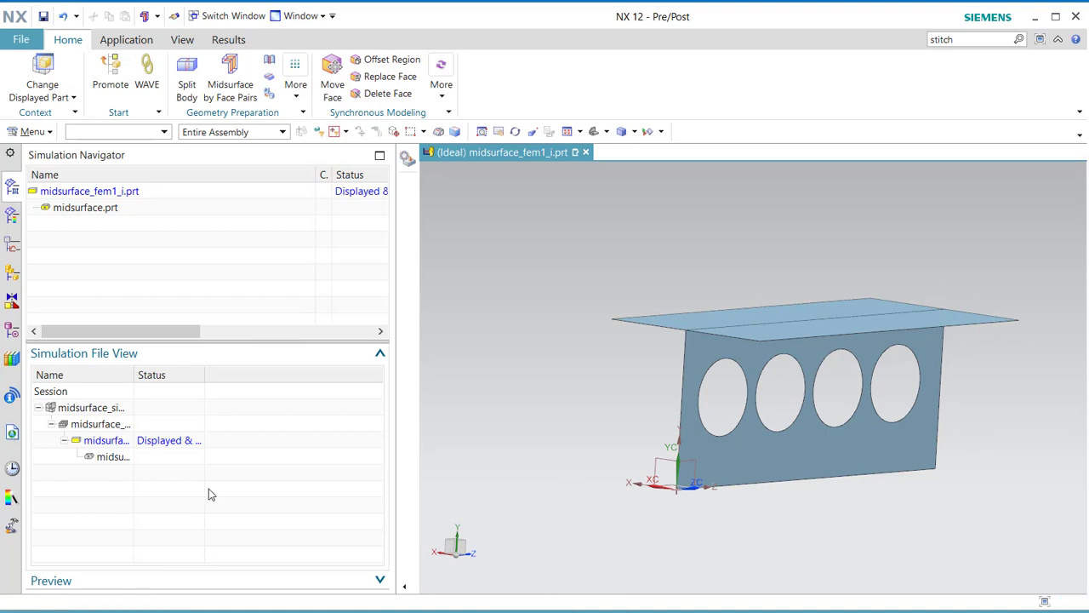
Step: Display midsurface_fem1.fem and hide the solid polygon body so only the midsurface sheets are shown
double_click(117, 423)
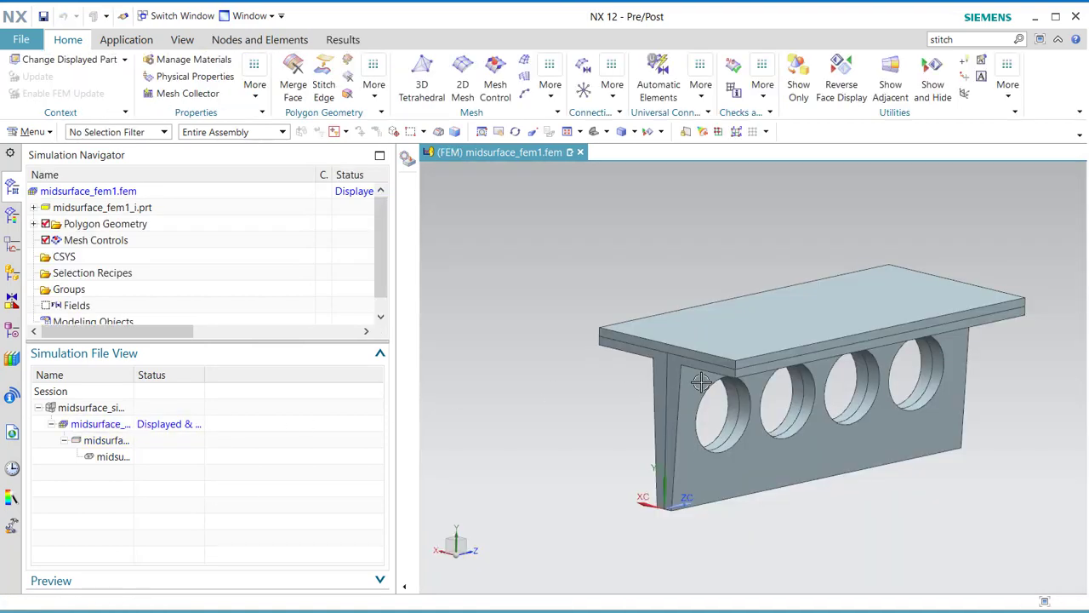
click(719, 315)
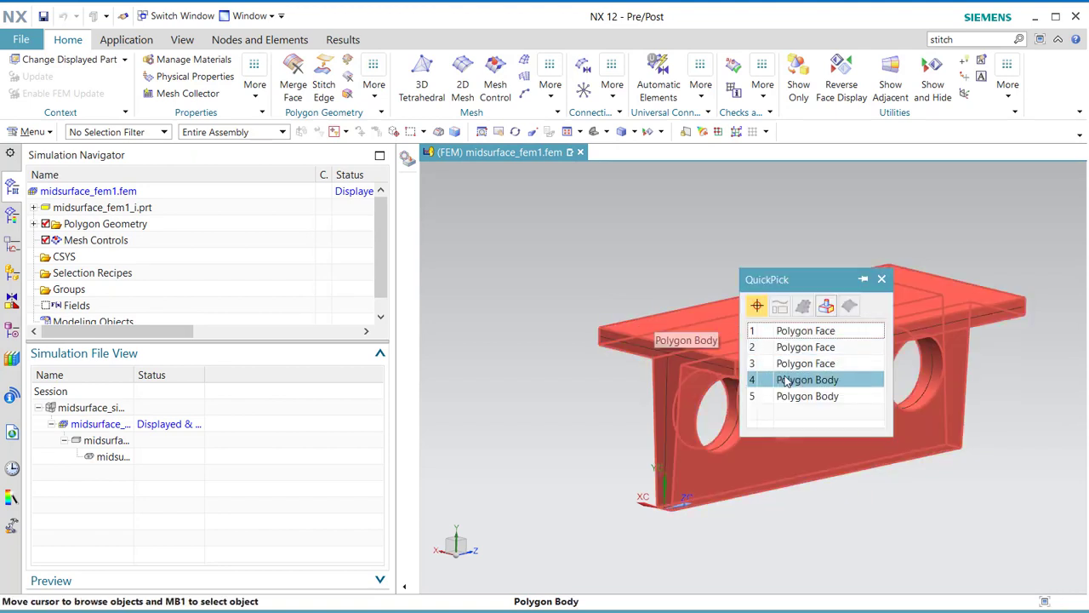
click(786, 380)
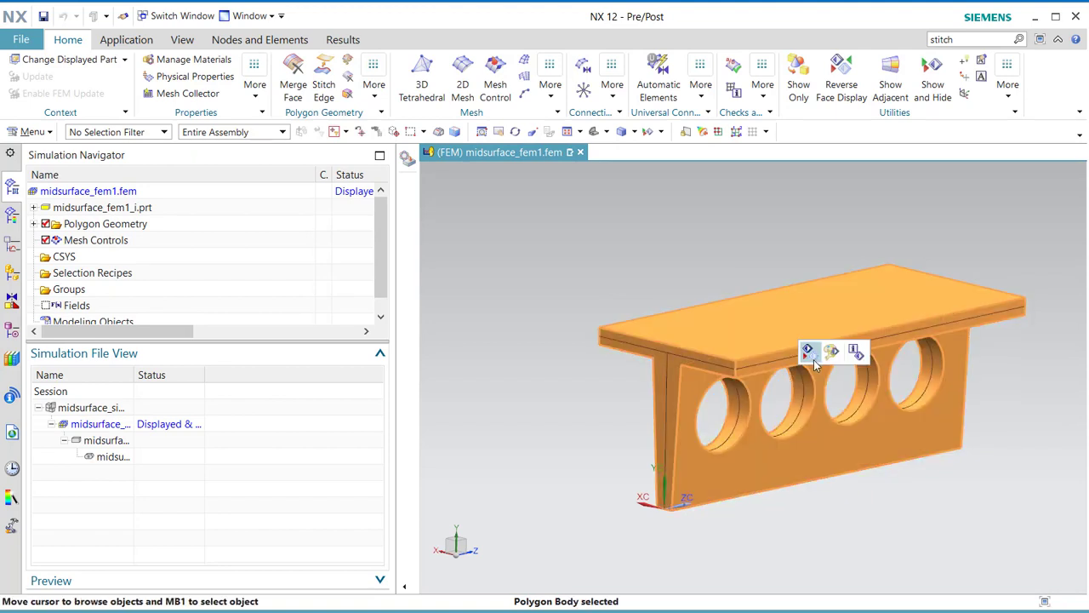
click(814, 356)
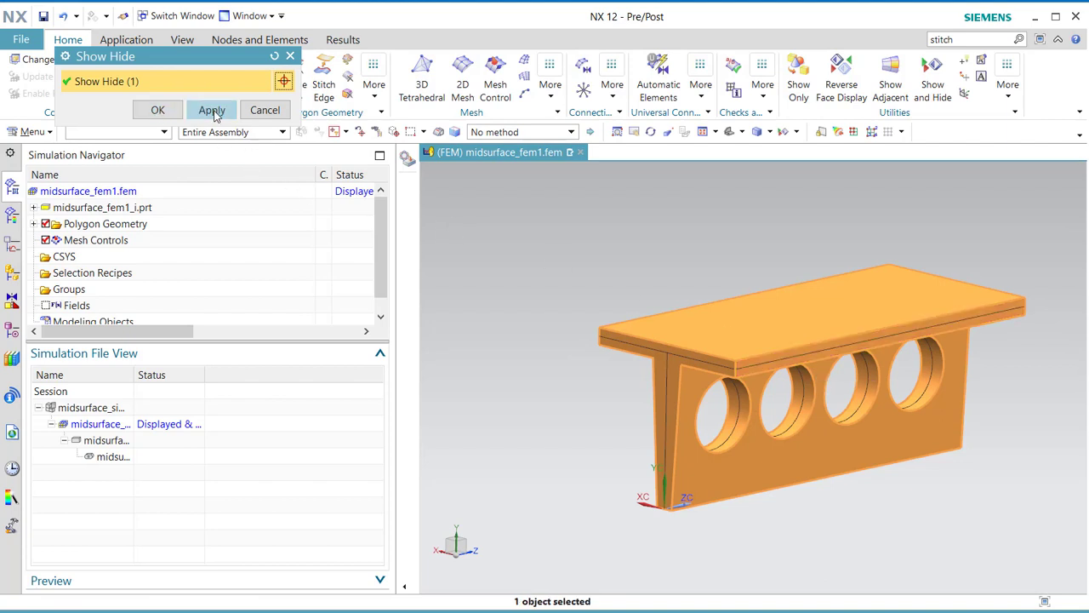
click(212, 111)
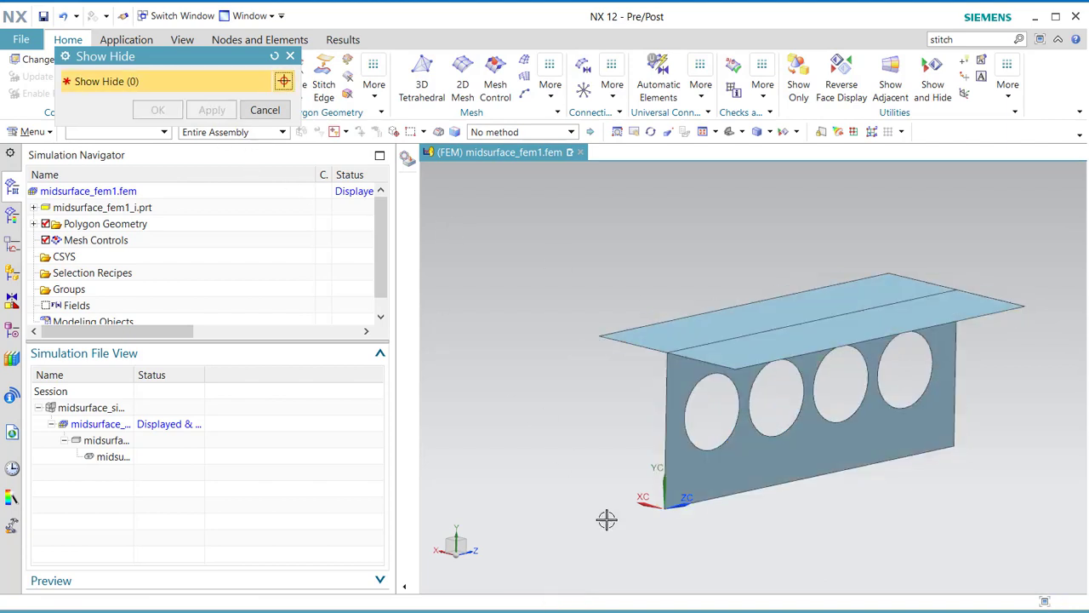
click(262, 111)
Step: Mesh all midsurface faces with a 2D Paver mesh of CQUAD4 elements at 5 mm element size
click(461, 76)
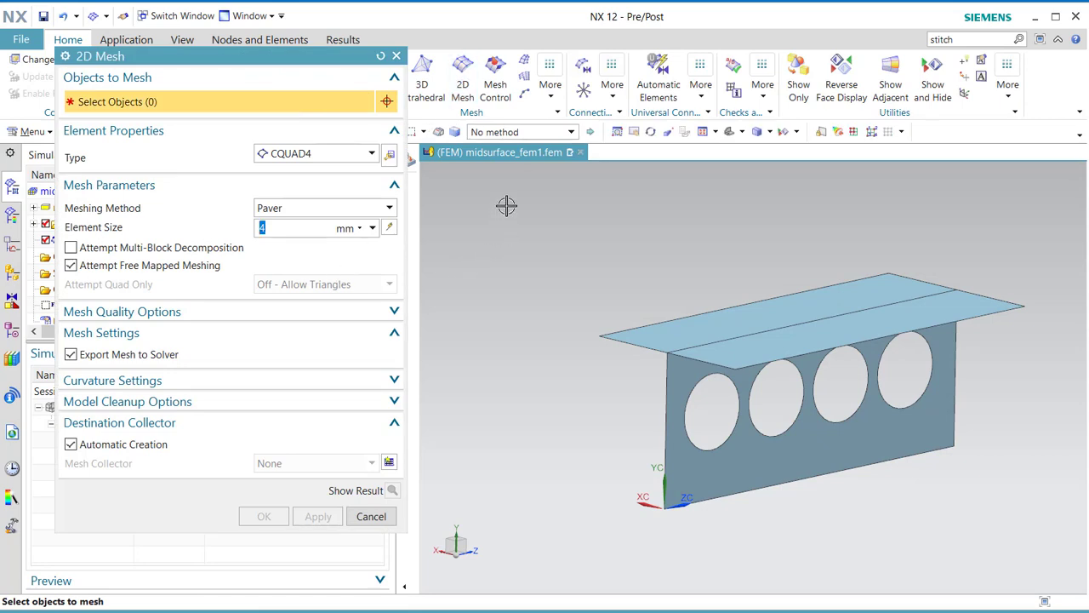
drag(505, 204, 1040, 532)
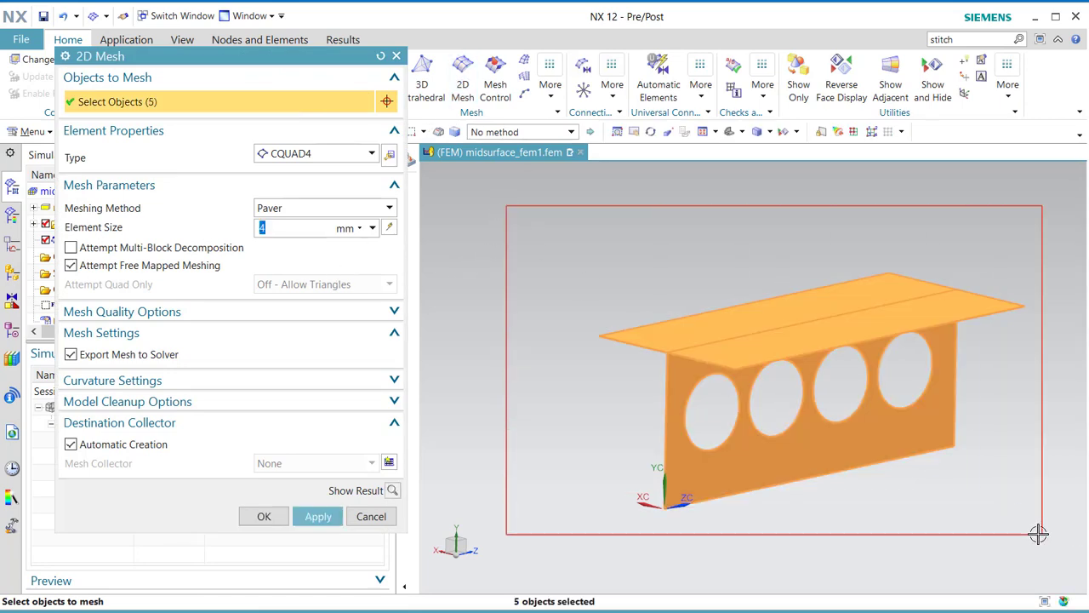
click(389, 227)
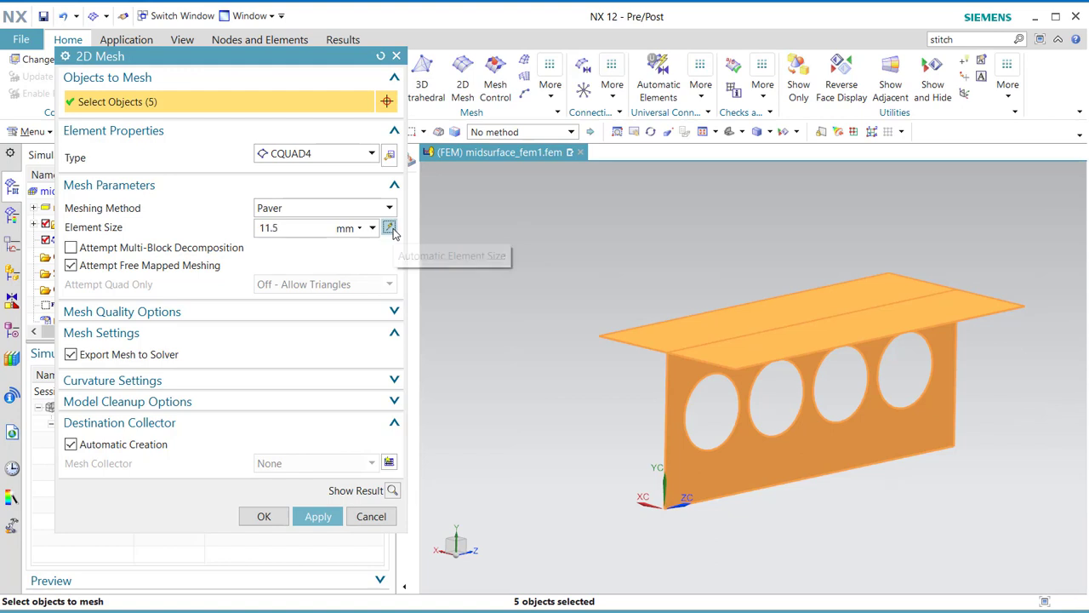
text(5)
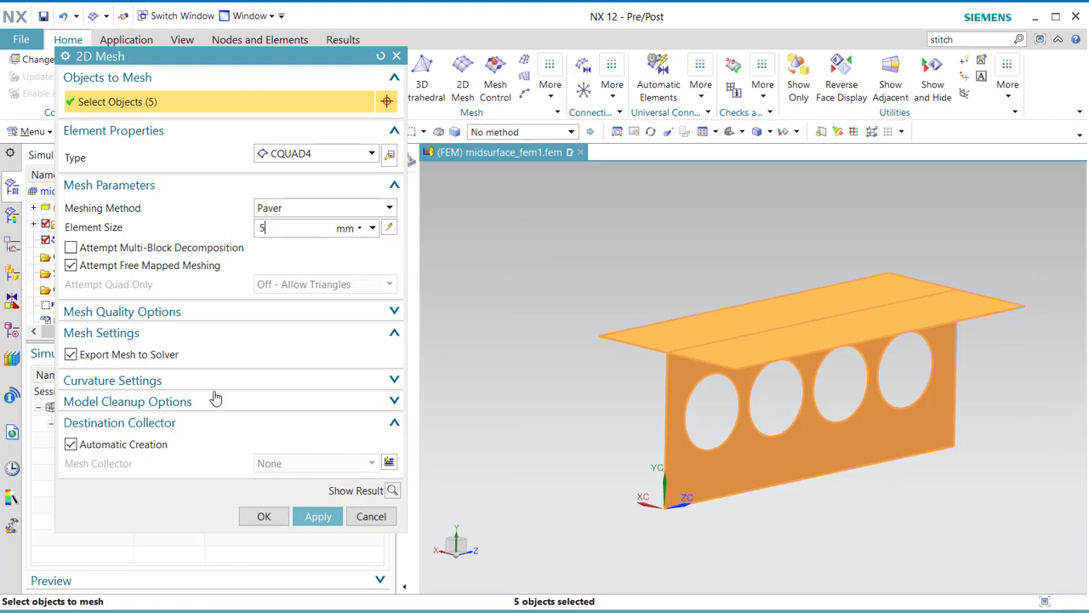
click(264, 514)
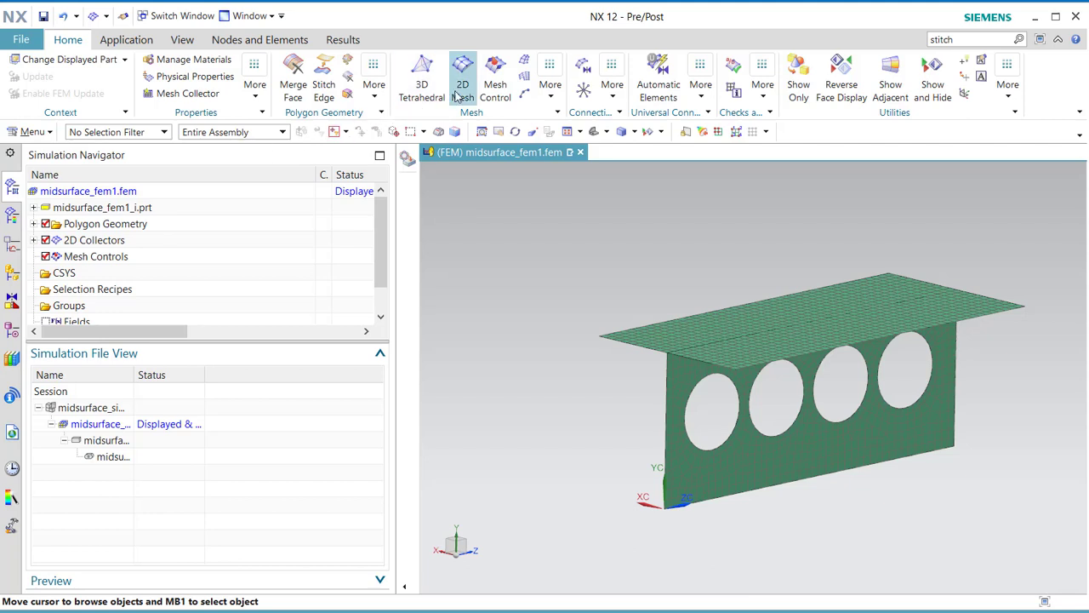
Step: Add a Size on Edge mesh control with 1 mm element size to the edges of the four web holes
click(496, 75)
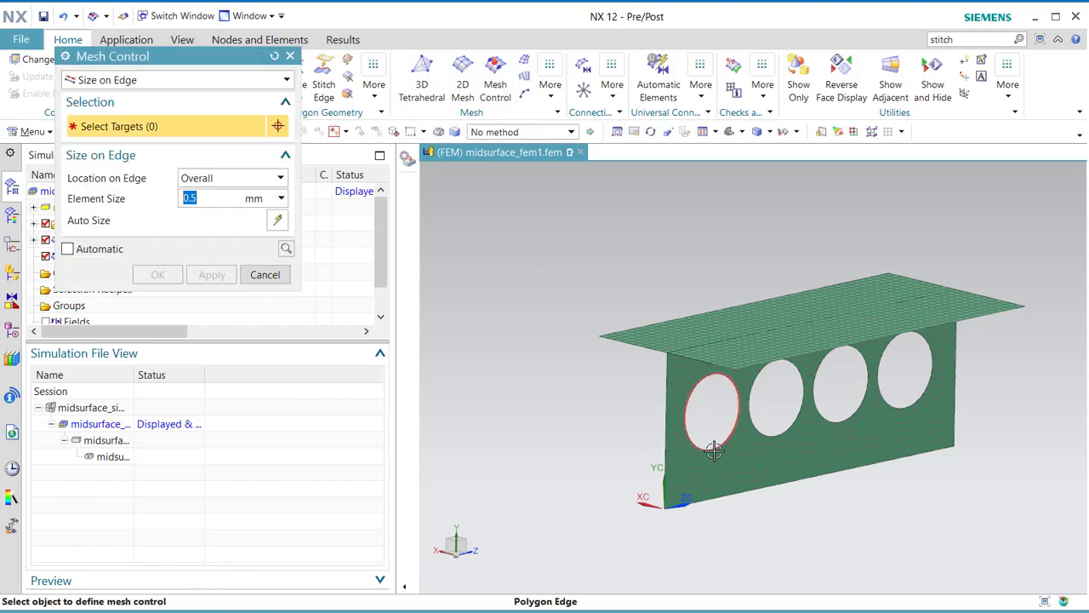
click(737, 417)
click(788, 434)
click(851, 417)
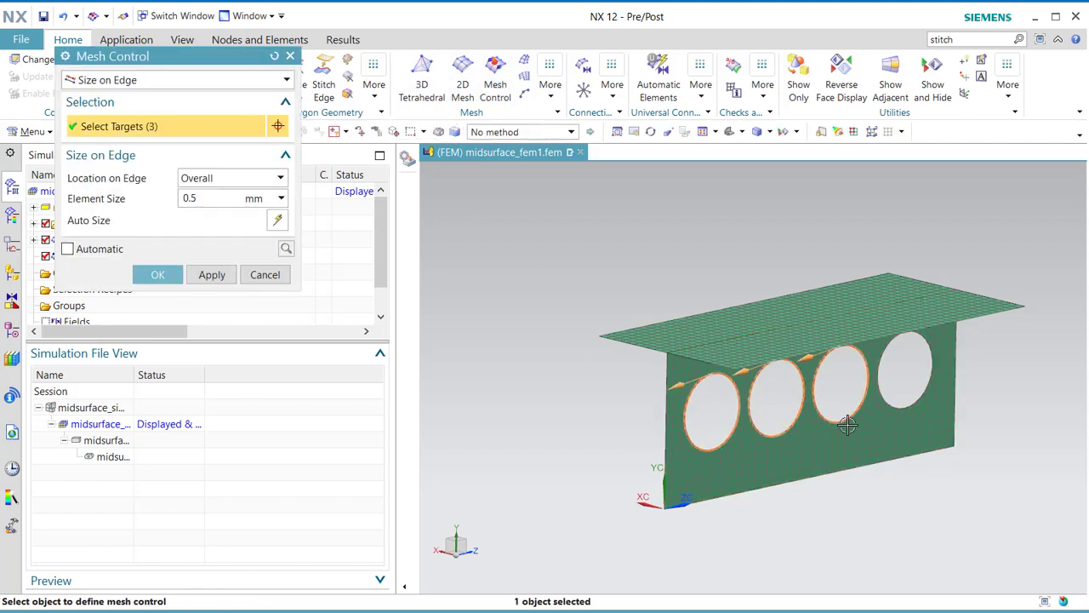
click(904, 408)
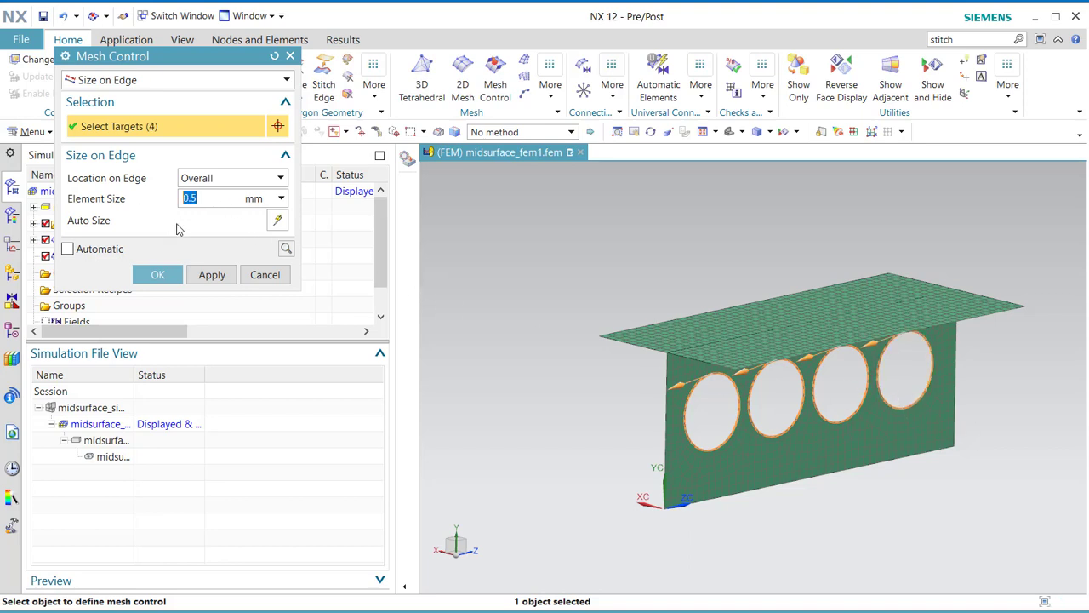
text(1)
click(210, 273)
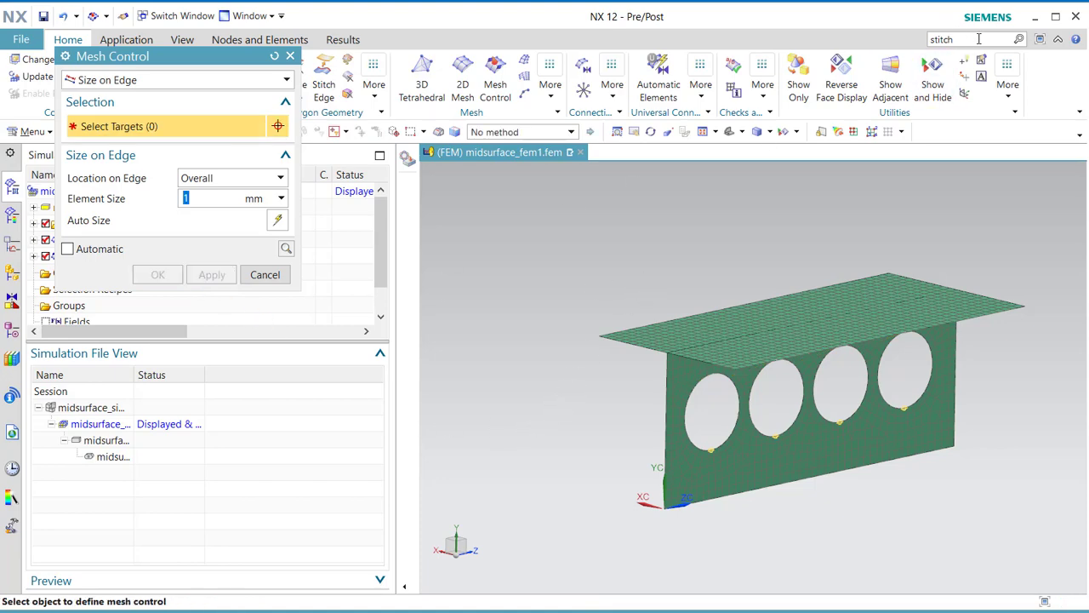
click(264, 275)
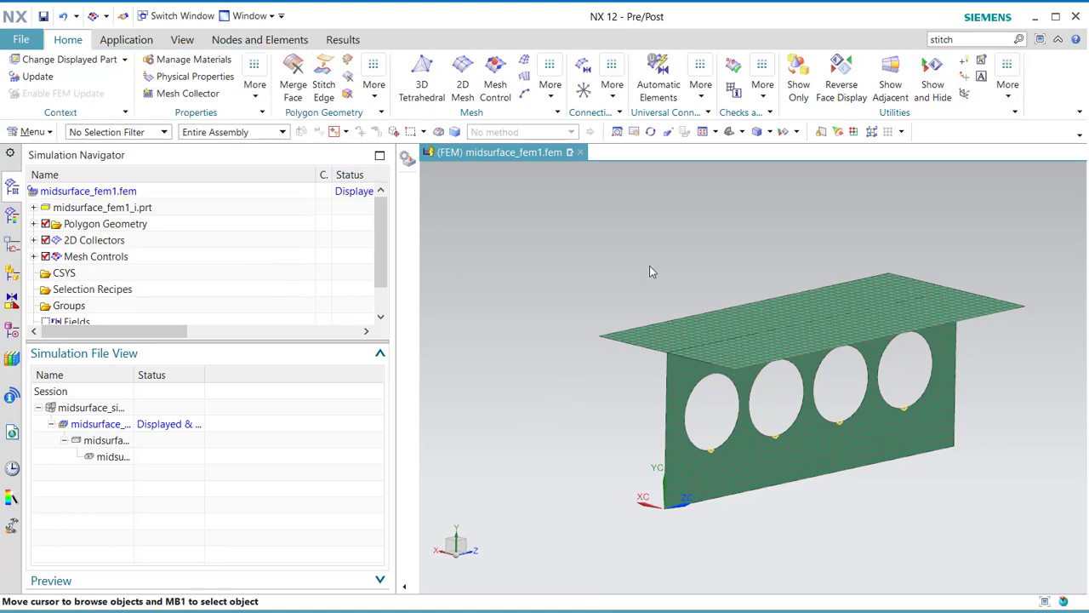
Step: Stitch the two midsurface bodies automatically with Stitch Edge, edge to edge, using 0.1 mm search distance and snap ends, updating the mesh
click(1019, 40)
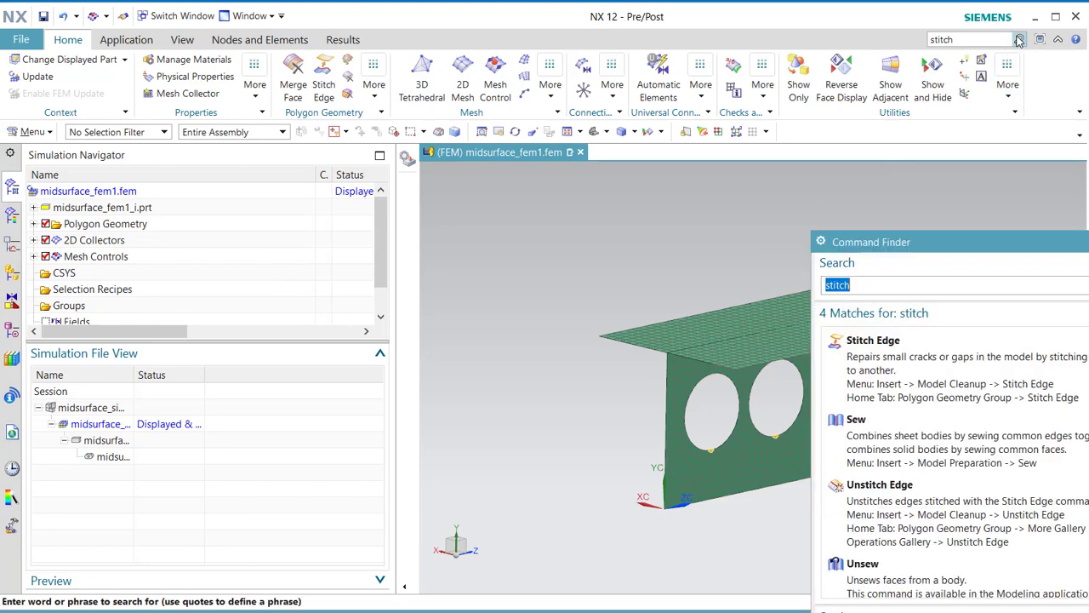
click(968, 377)
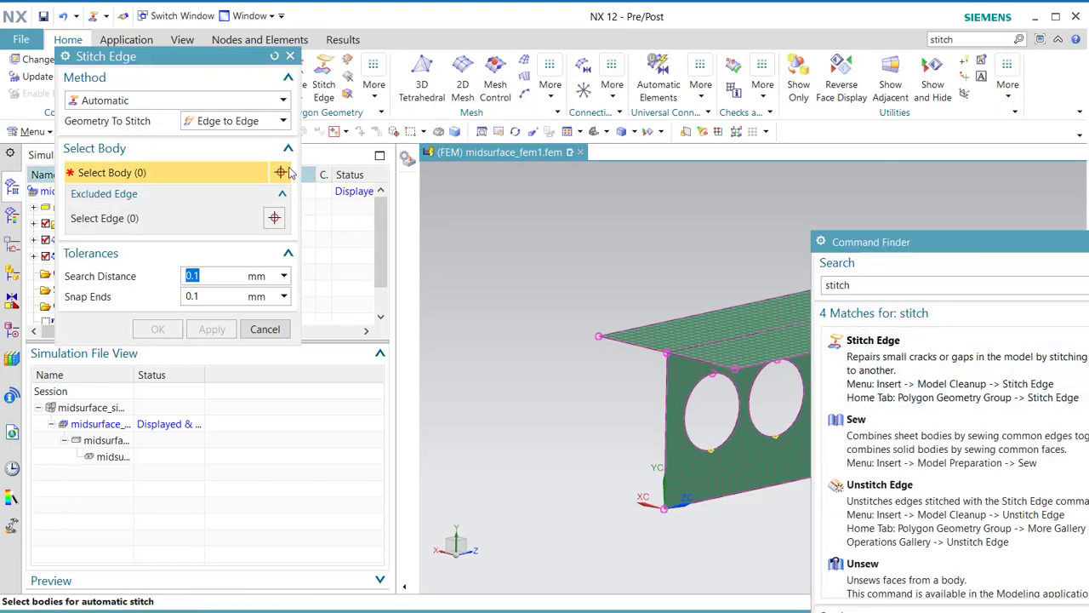
drag(1064, 246, 939, 225)
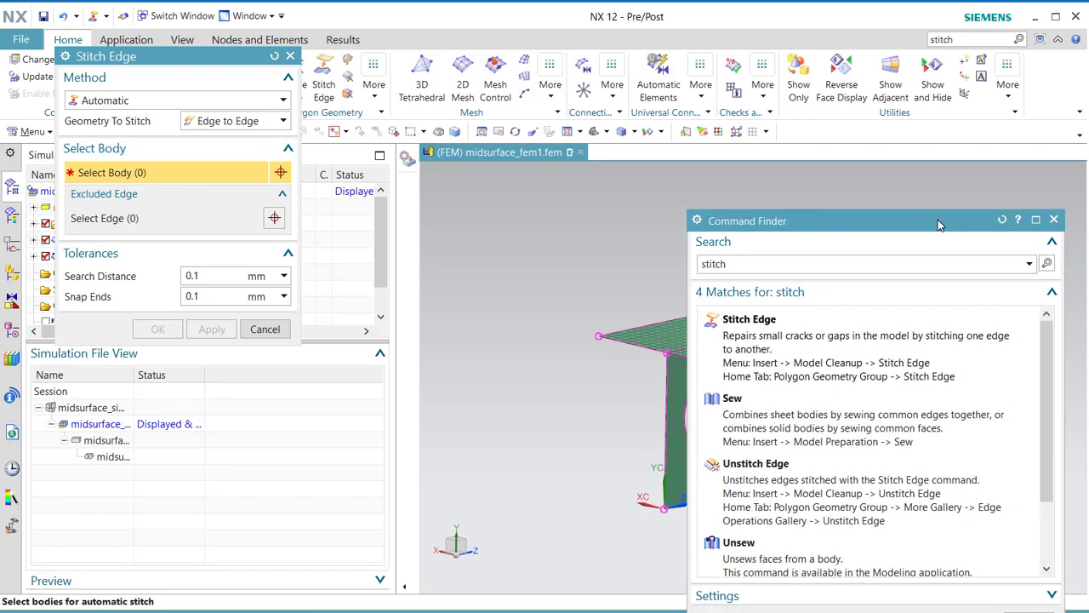
click(1054, 220)
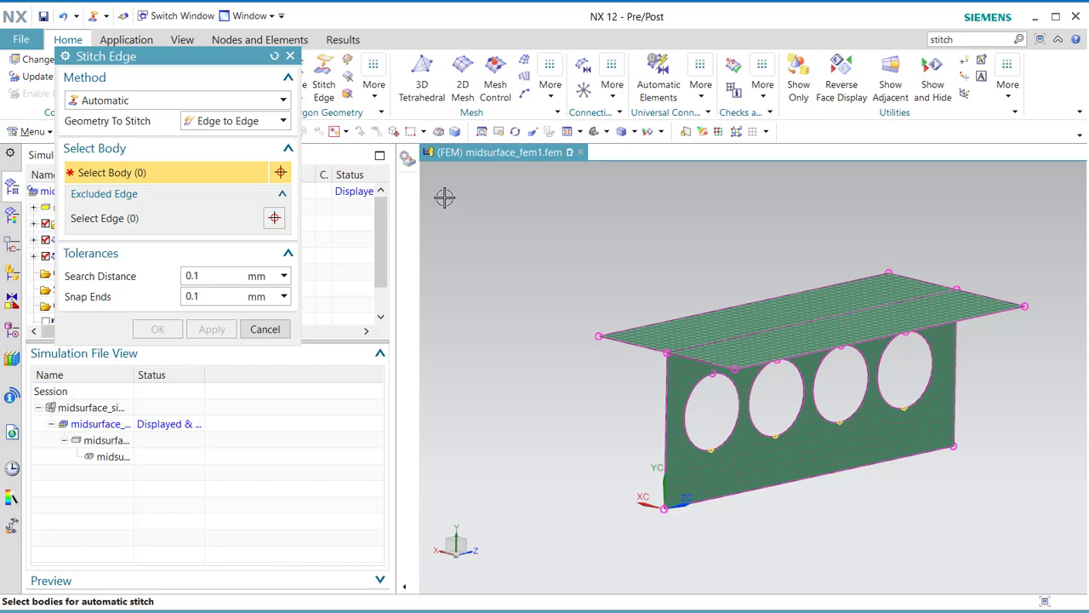
drag(450, 195, 1040, 525)
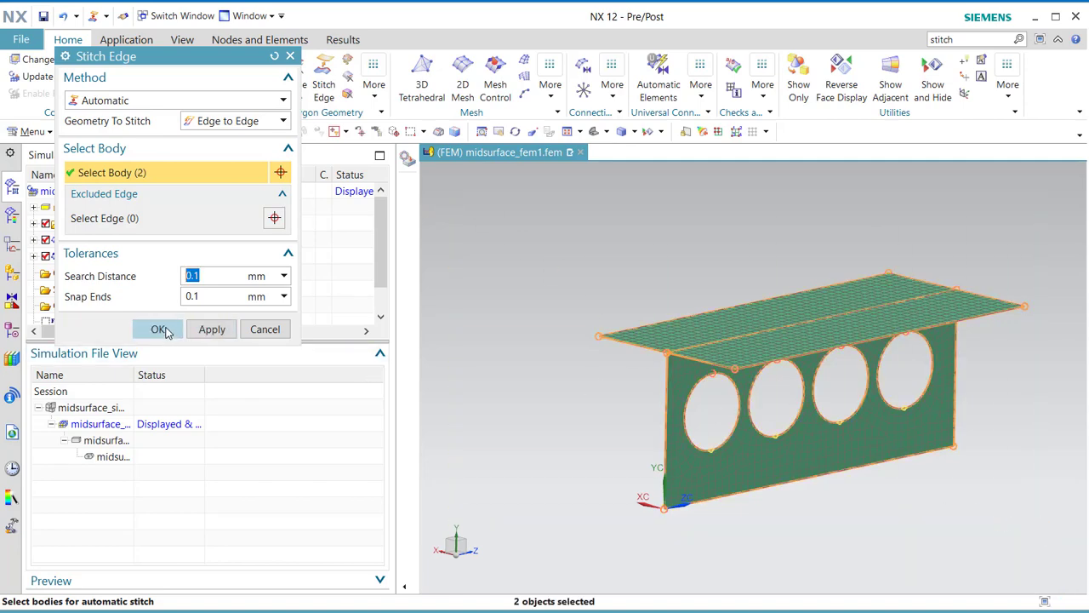
click(166, 331)
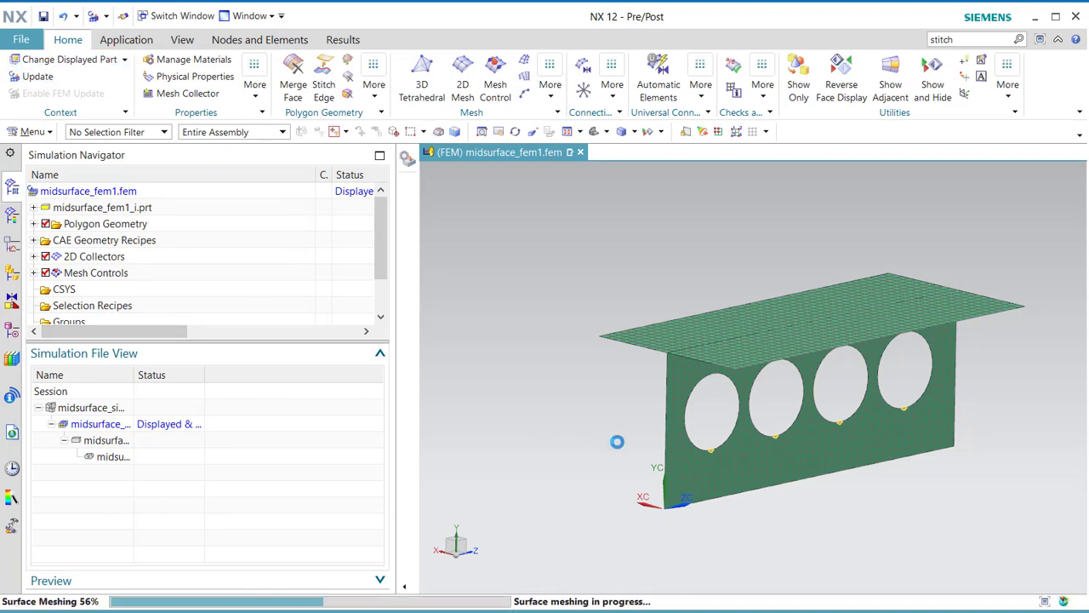
scroll(706, 470, up, 5)
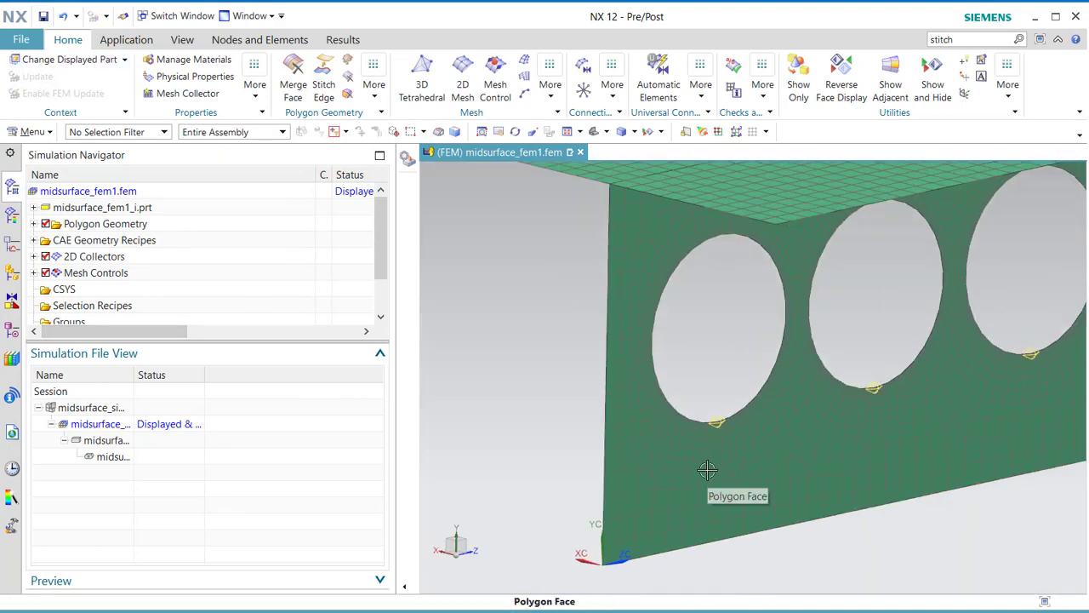
scroll(715, 439, down, 6)
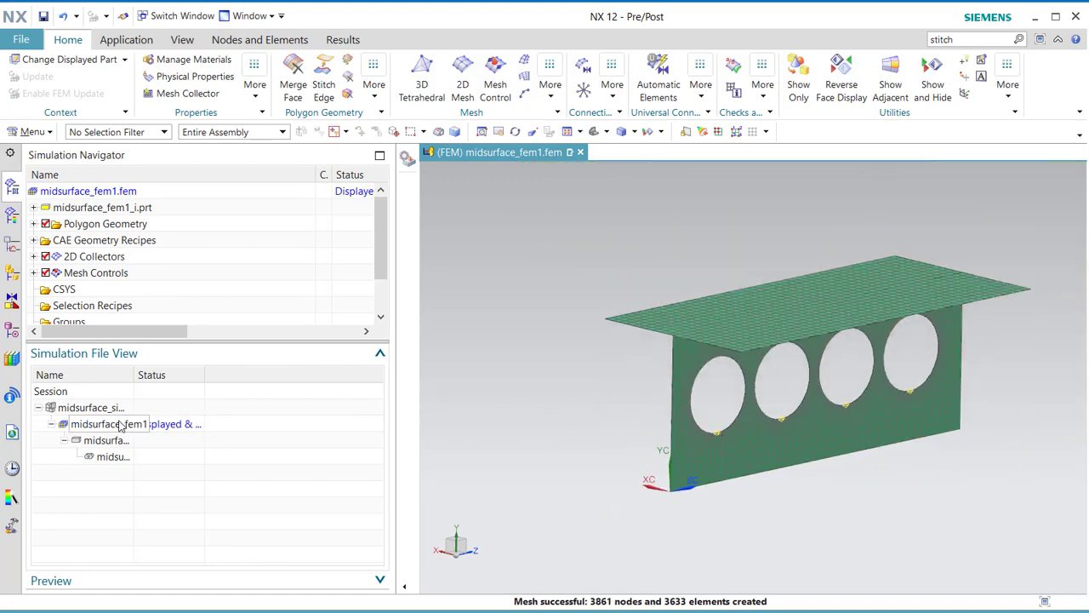
Step: Turn on the element thickness and offset display for 2d_mesh(1) in the ThinShell(1) collector
click(34, 257)
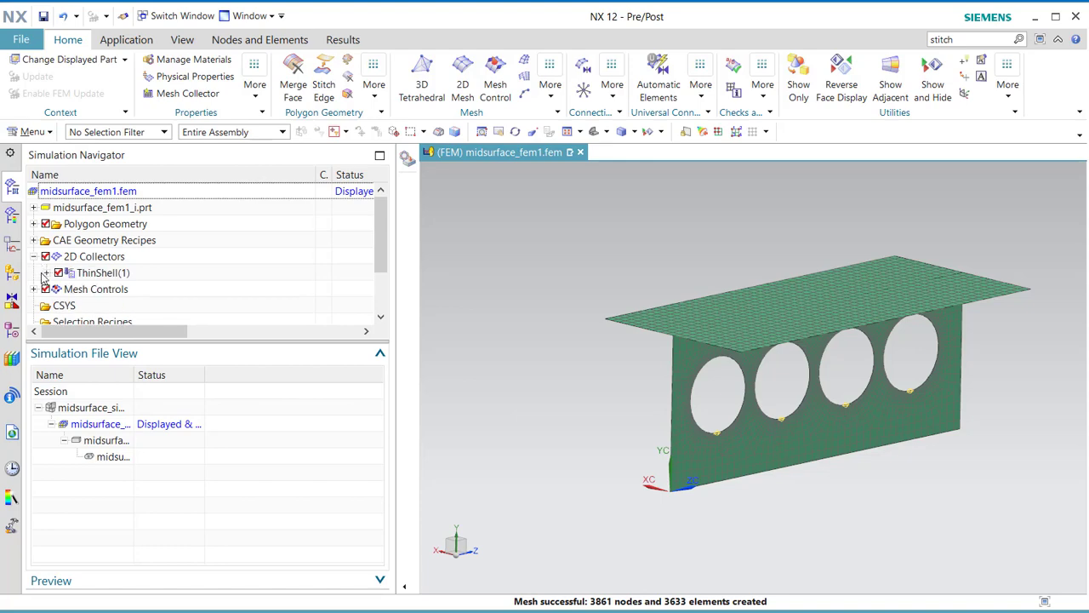
click(46, 273)
click(99, 292)
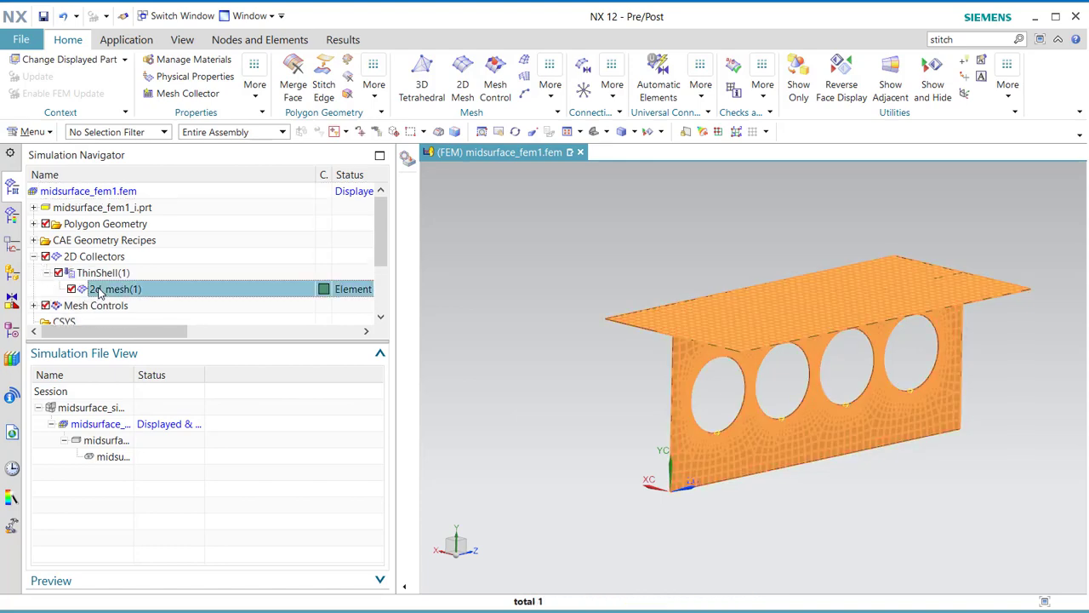
right_click(100, 291)
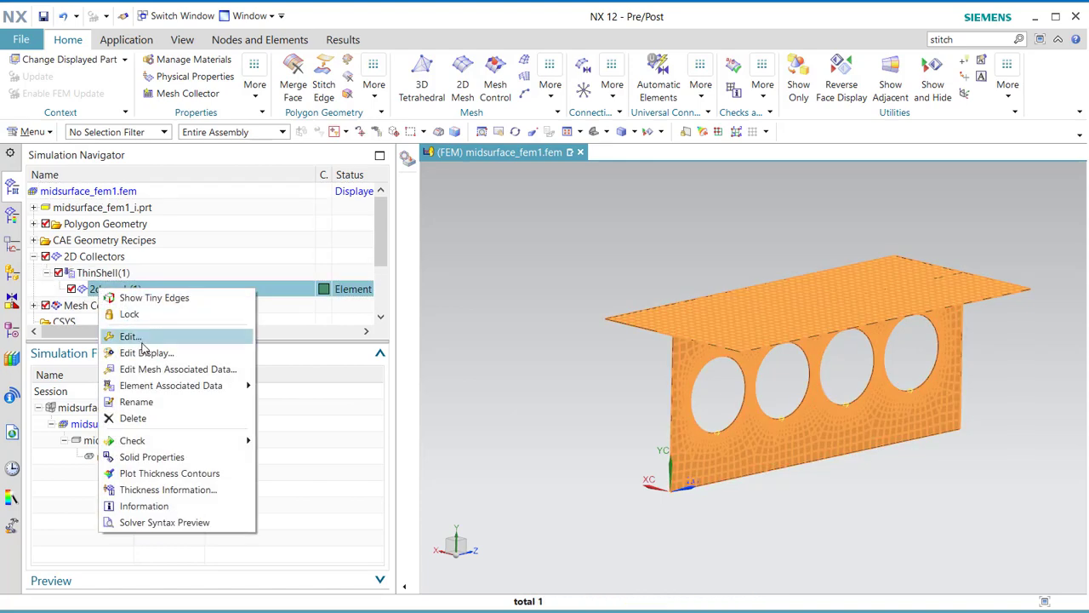
click(144, 352)
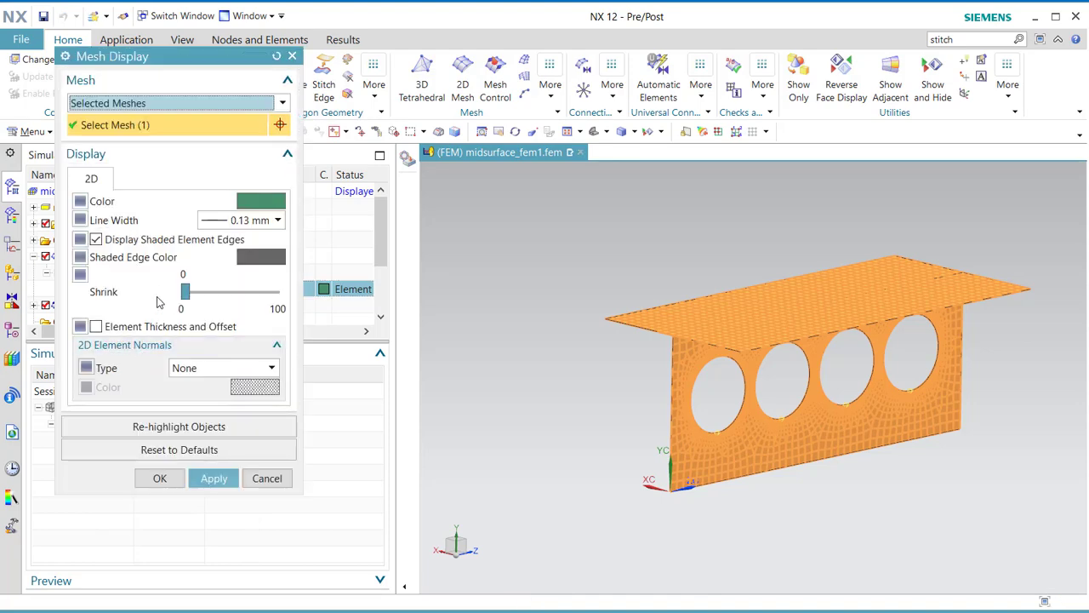
click(97, 327)
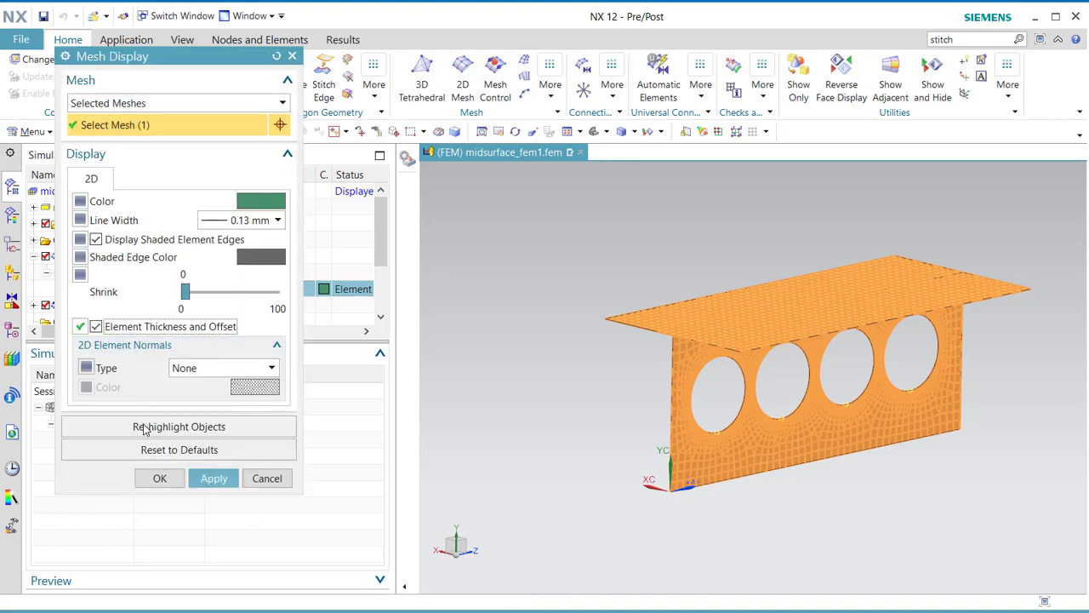
click(161, 477)
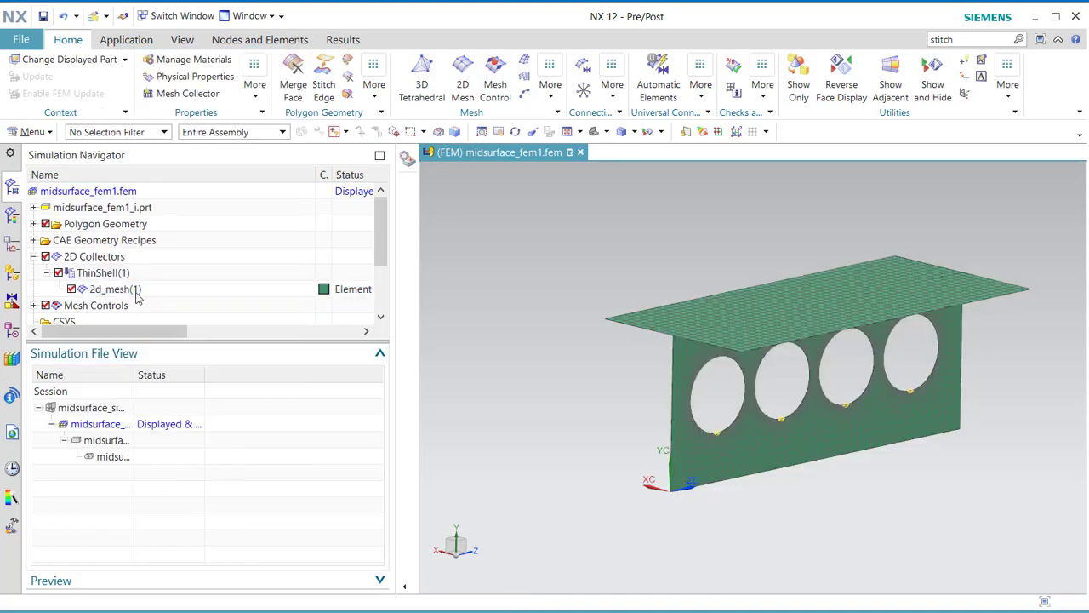
Step: Edit the mesh associated data of 2d_mesh(1) so the thickness source is Midsurface, evaluated at every node
click(115, 289)
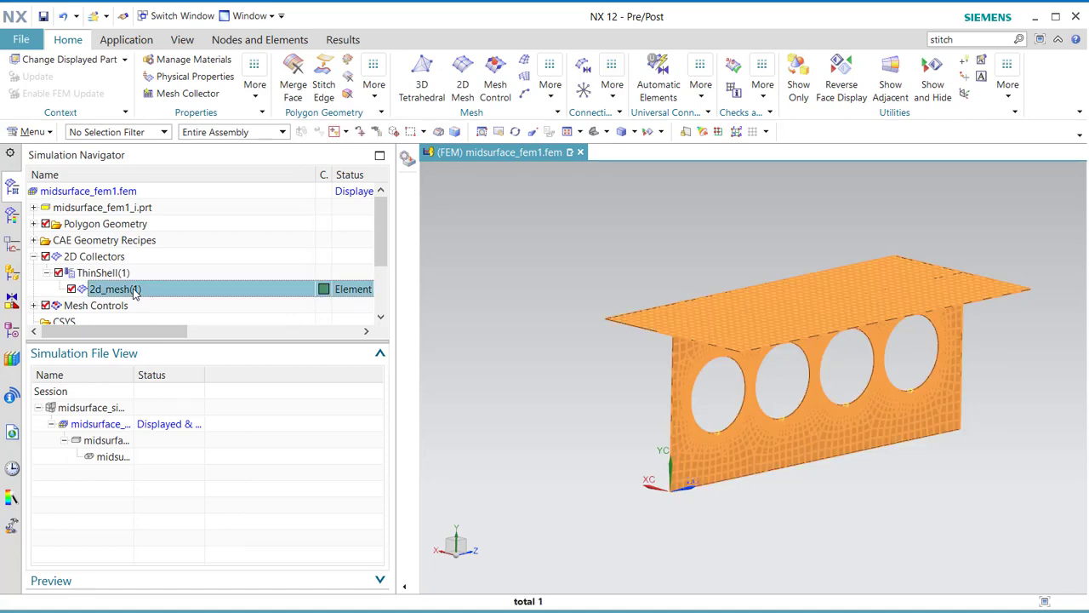
right_click(134, 293)
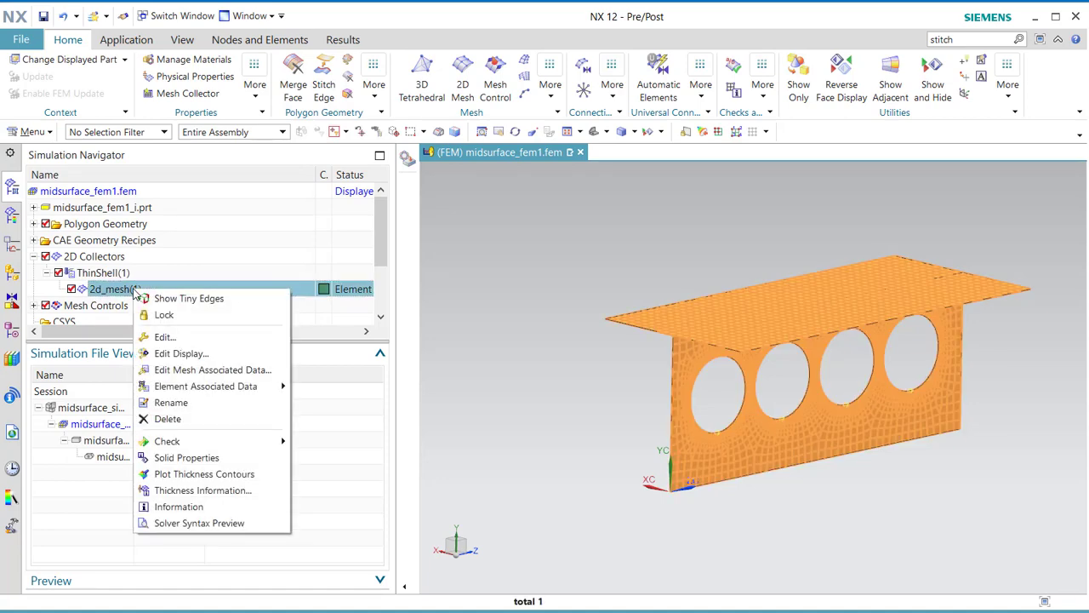
click(168, 371)
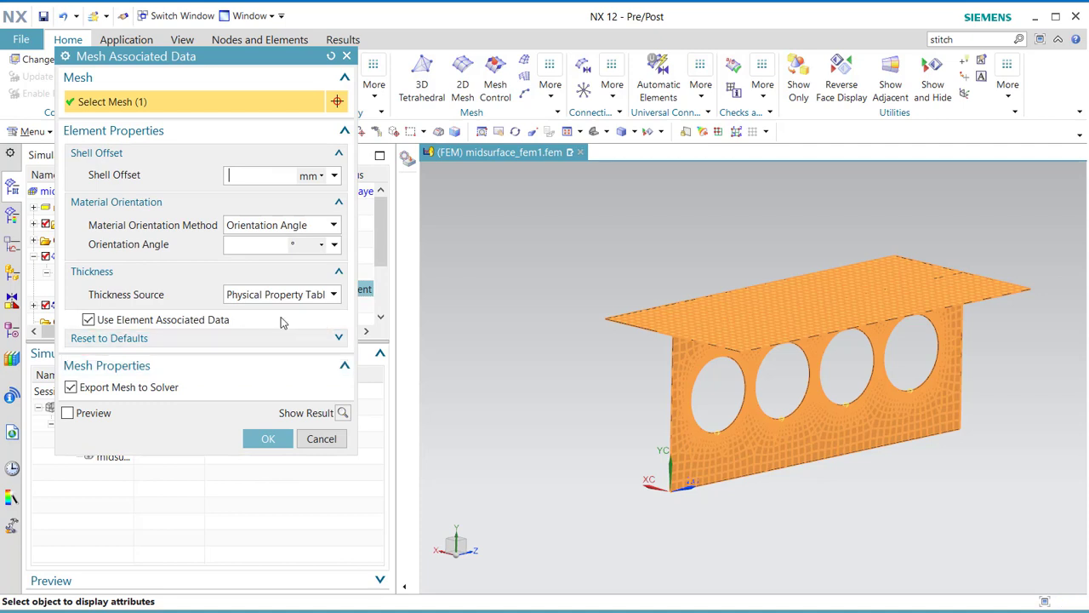
click(334, 295)
click(326, 323)
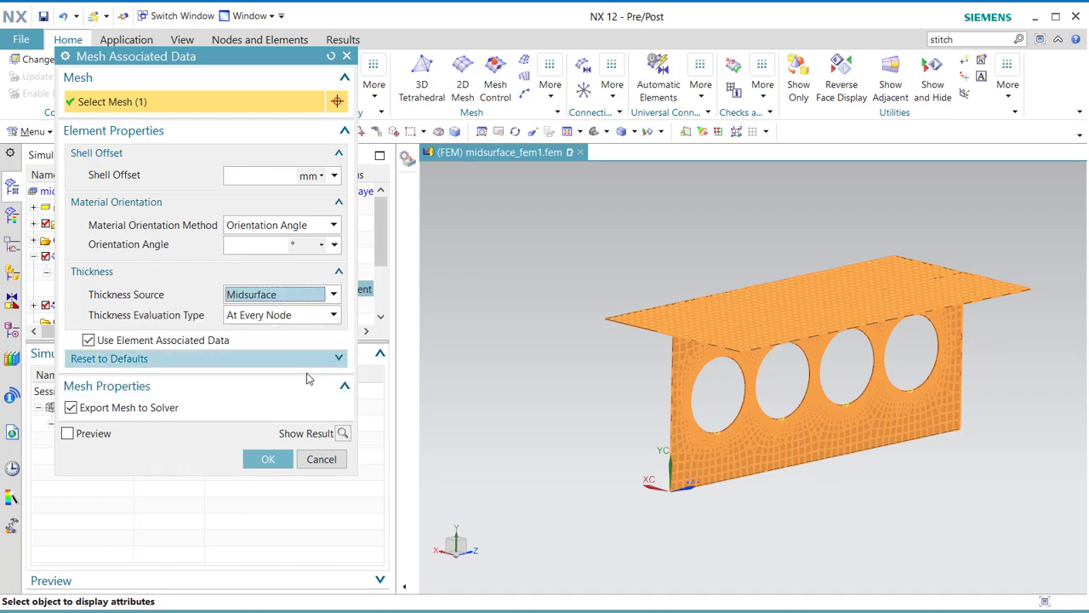
click(268, 460)
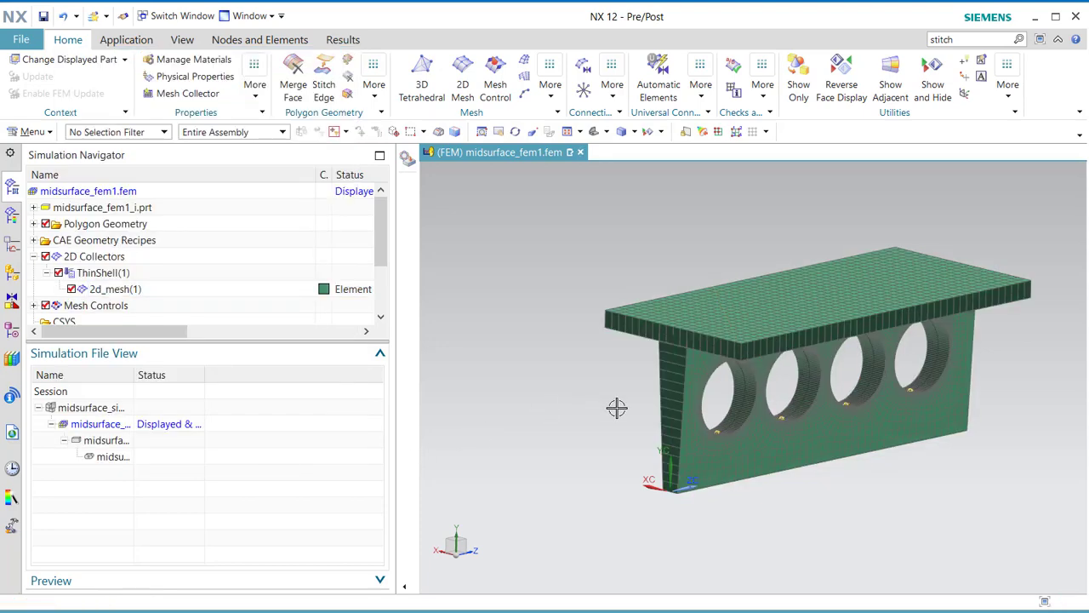
middle_drag(615, 406, 652, 412)
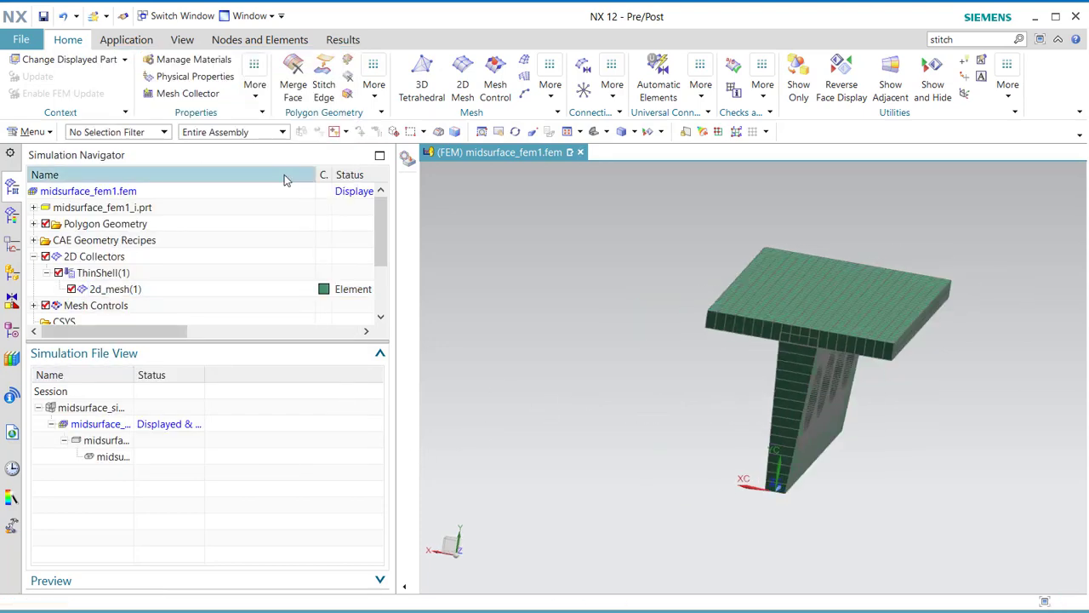
Step: Assign the library material AISI_310_SS to both midsurface sheet bodies
click(405, 160)
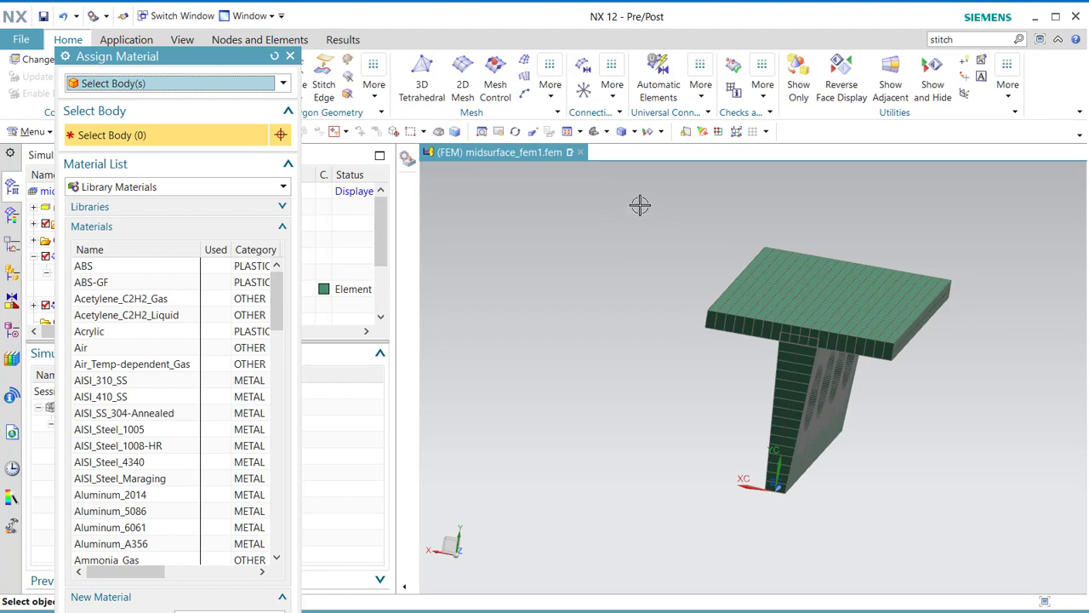
drag(640, 204, 1031, 530)
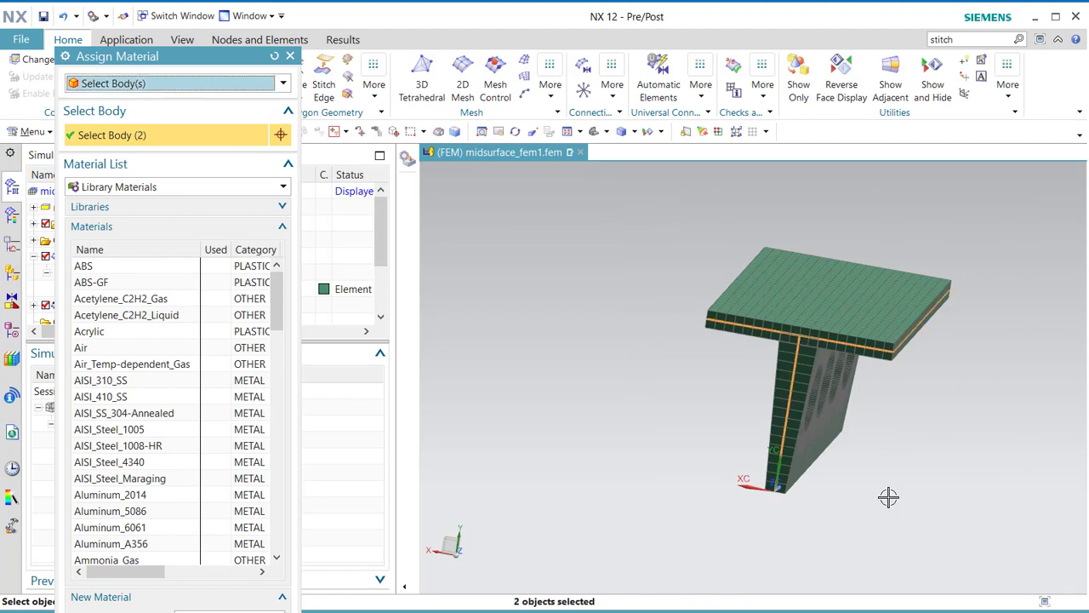
click(128, 380)
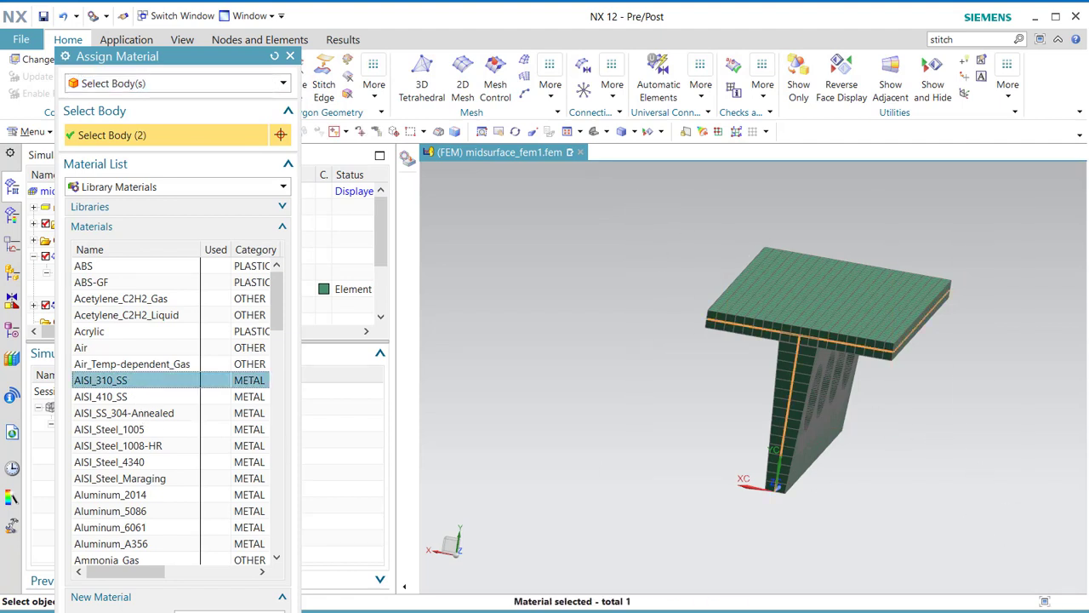
drag(170, 612, 168, 596)
click(171, 580)
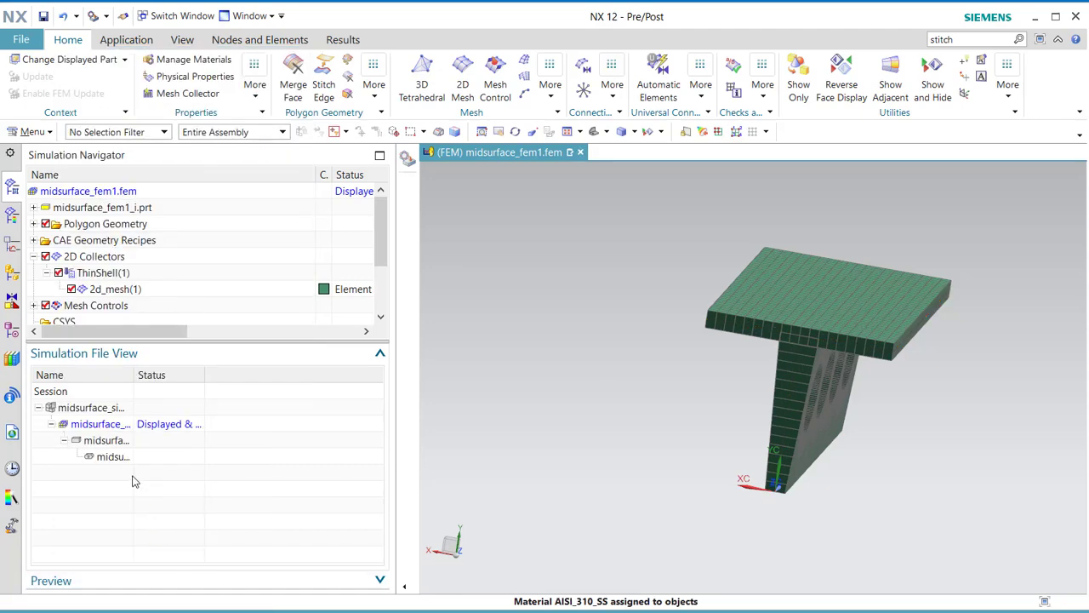
Step: Display midsurface.prt in the Modeling application and open the T-profile sketch SKETCH_000 for editing
double_click(113, 456)
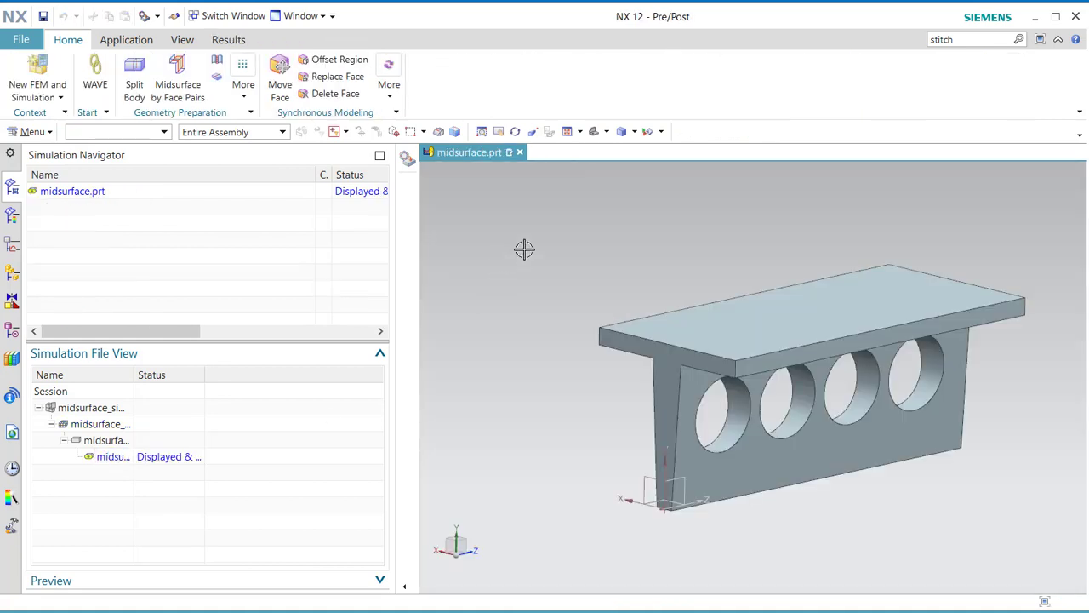
click(525, 249)
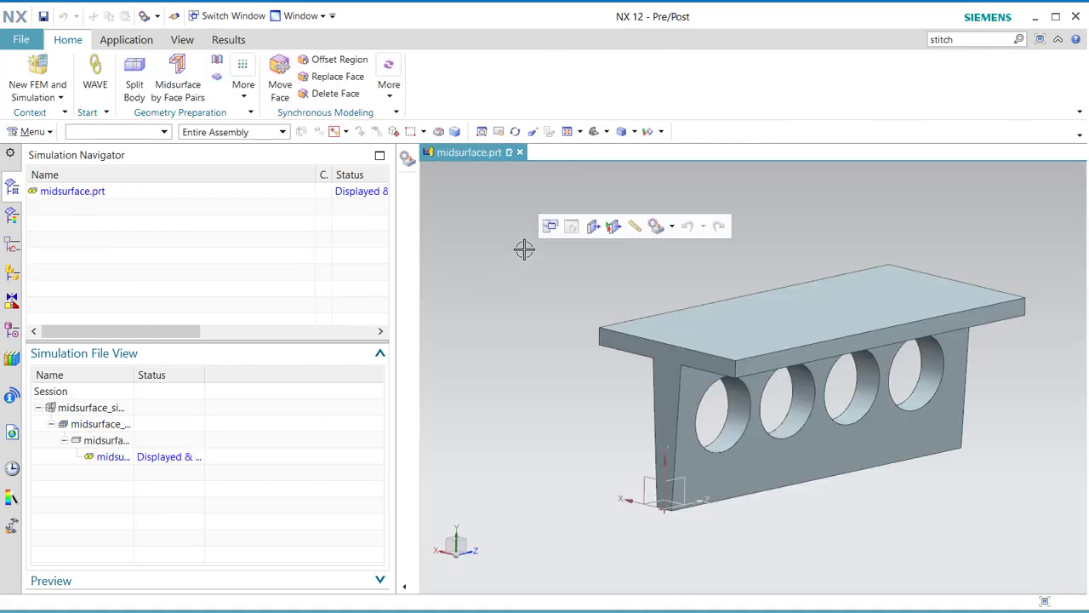
click(126, 40)
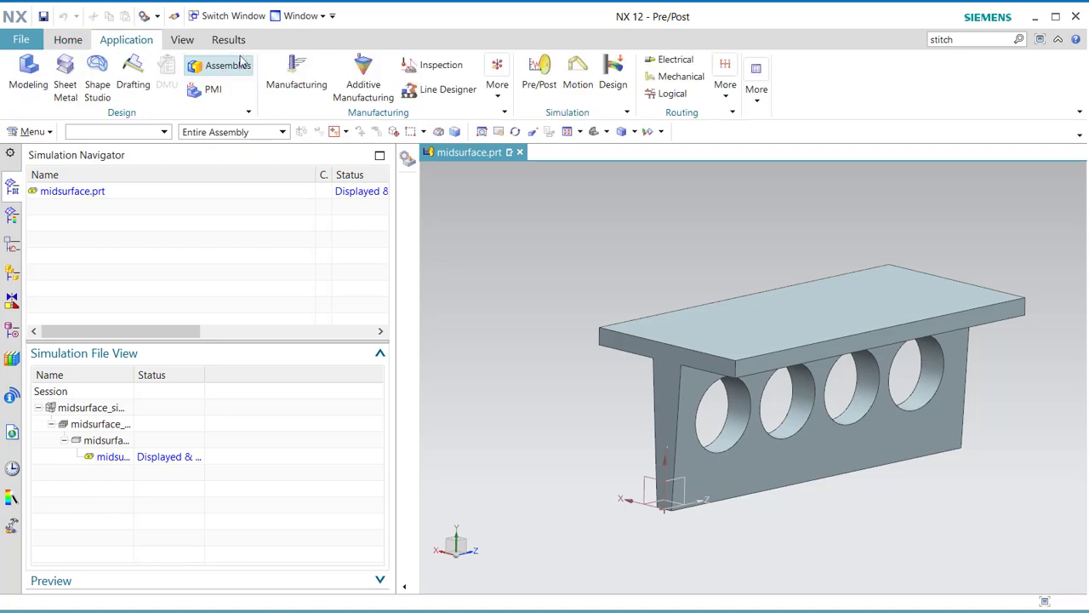
click(30, 68)
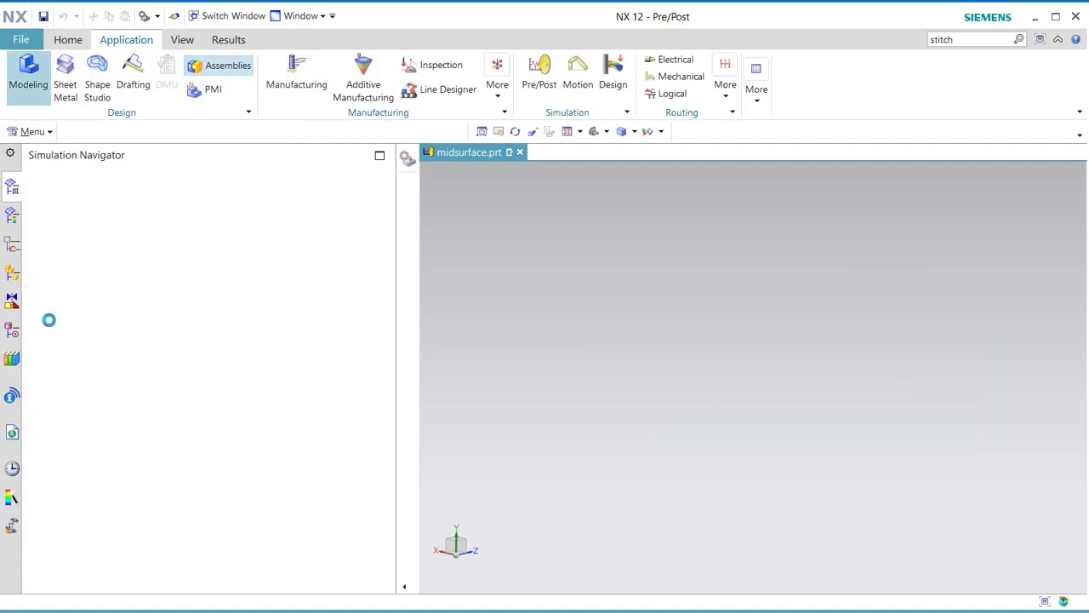
double_click(98, 257)
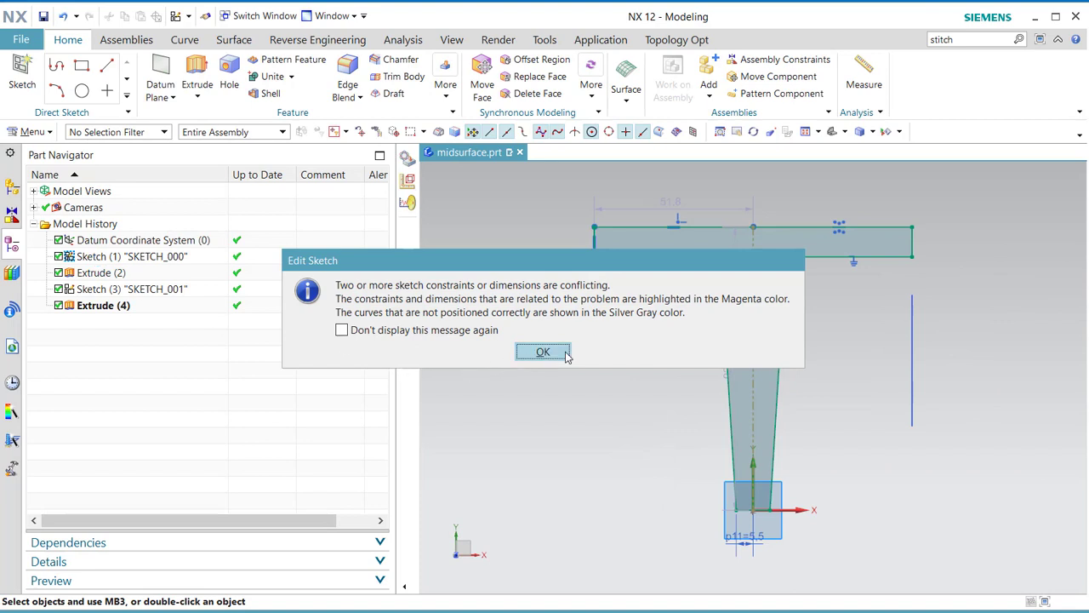
click(543, 351)
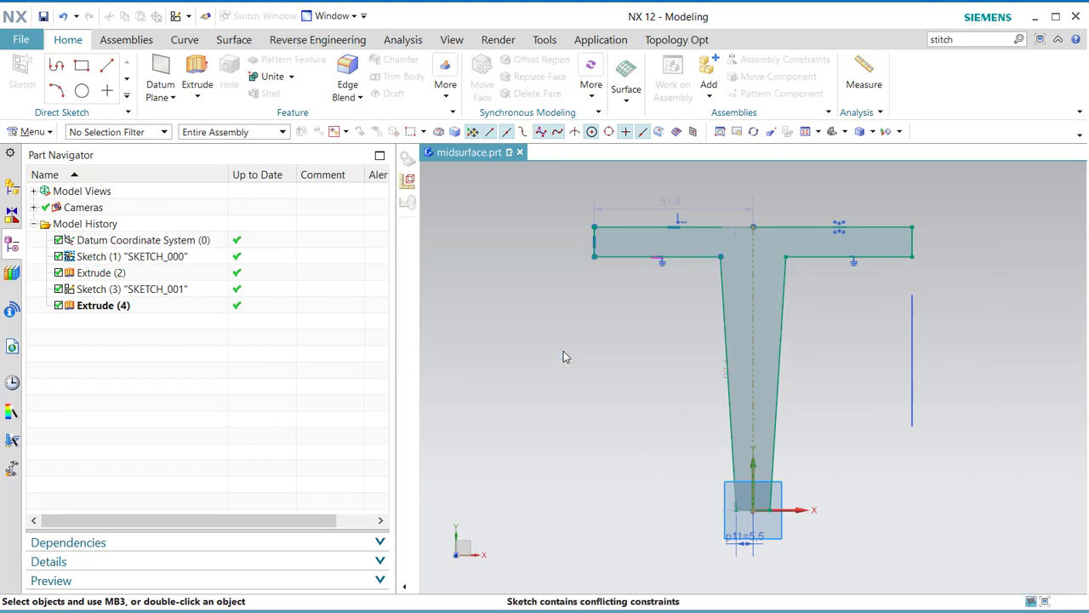
Step: Set the half-width dimension p11 at the foot of the web to 12 mm and finish the sketch
double_click(741, 538)
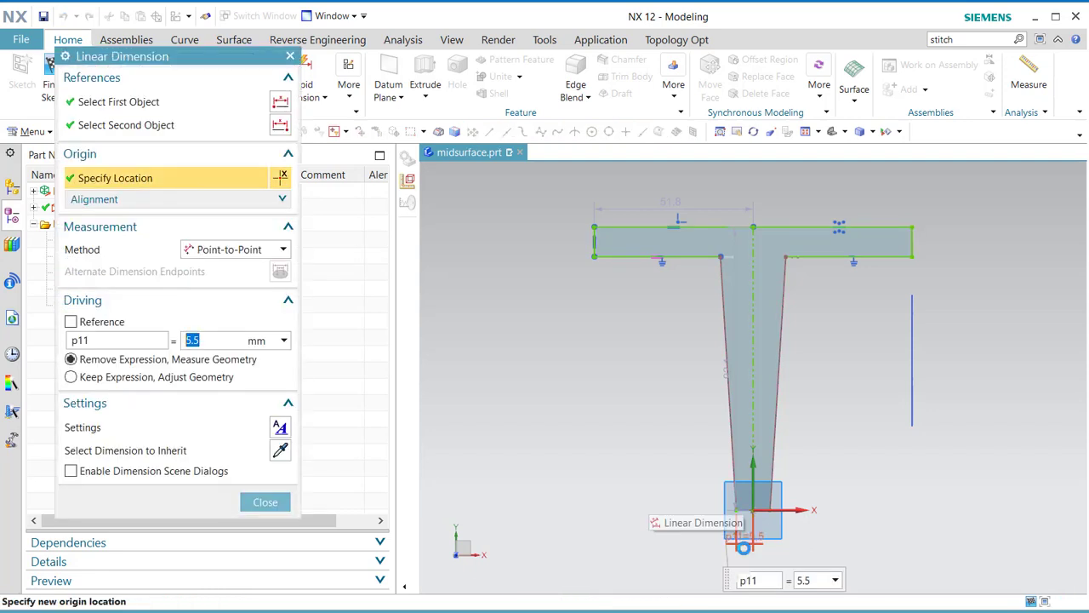
text(8)
key(Return)
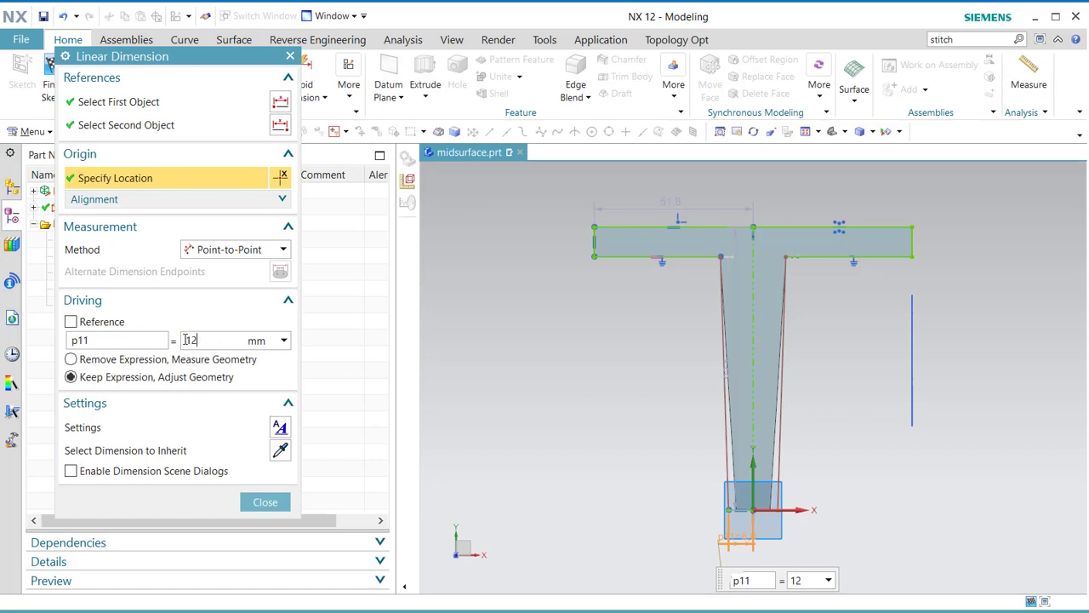
key(Return)
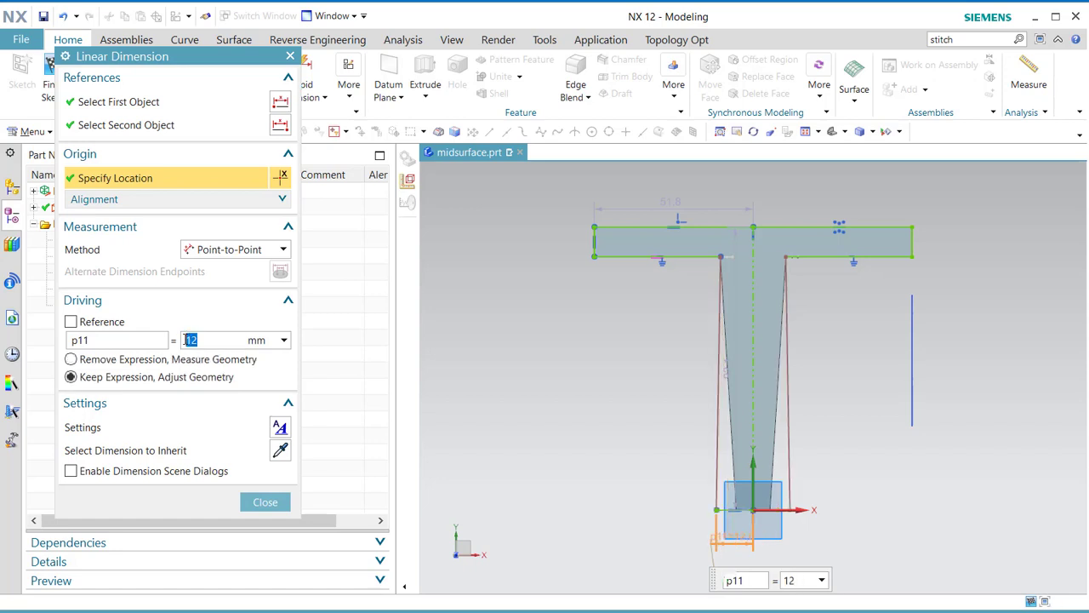
click(254, 504)
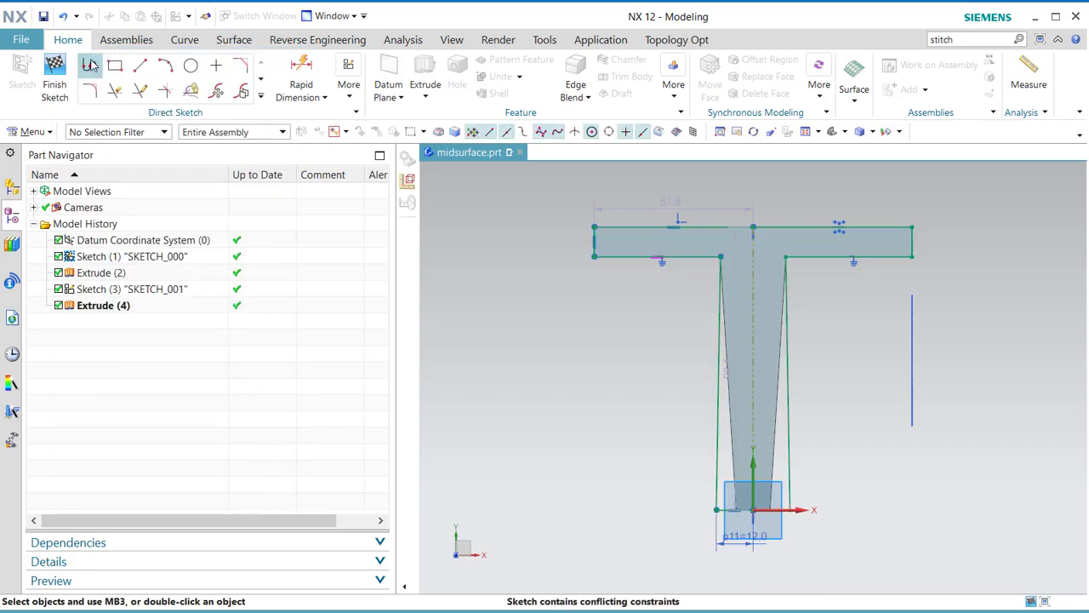
click(61, 75)
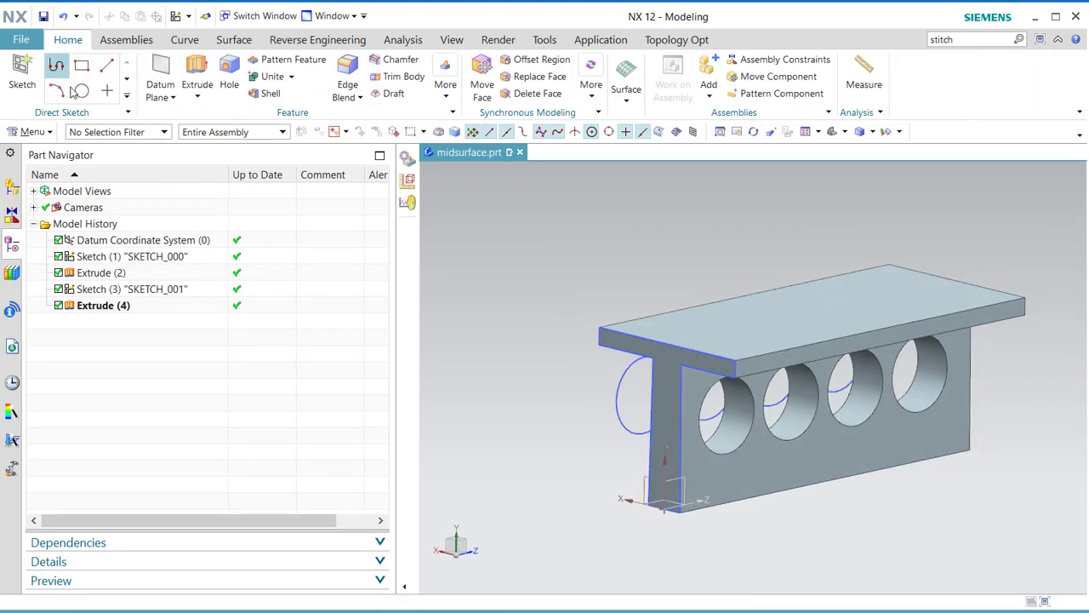
middle_drag(613, 486, 634, 480)
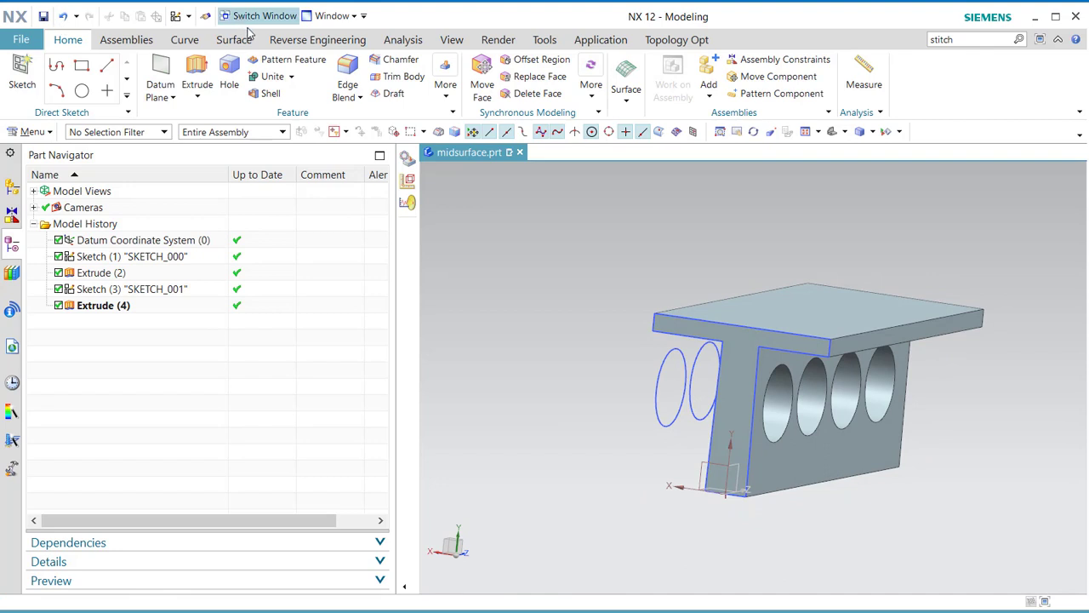
Step: Return to midsurface_fem1.fem in Pre/Post and update the finite element model to the modified part geometry
click(604, 41)
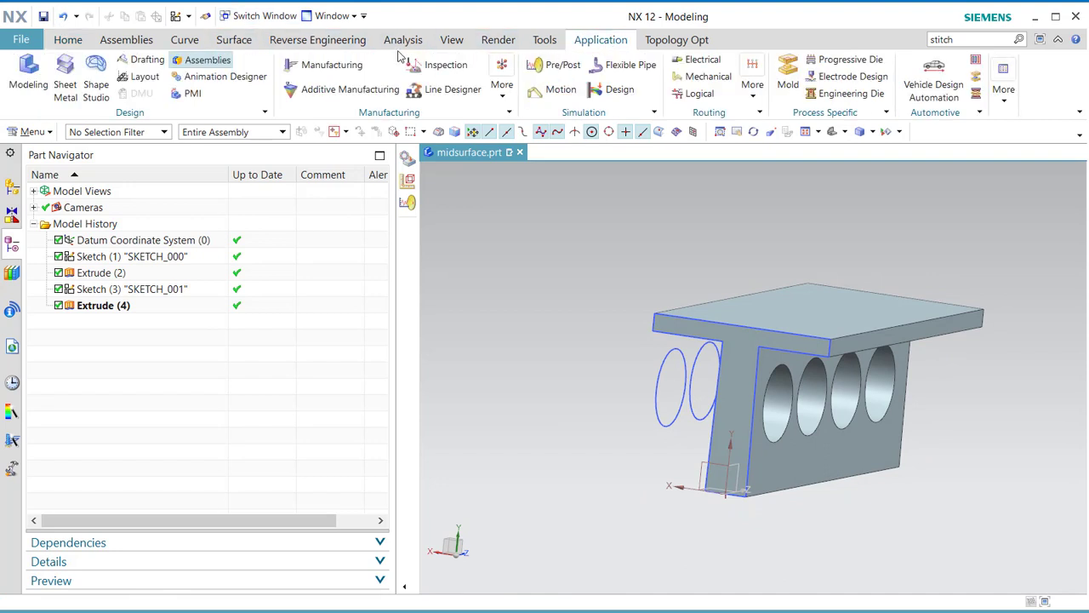
click(557, 66)
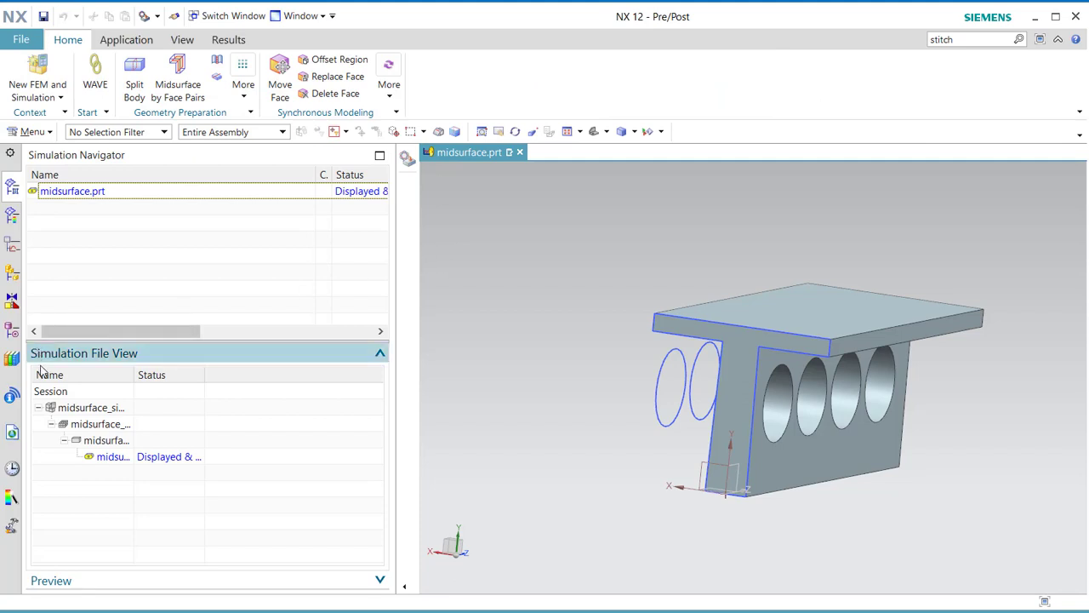
double_click(69, 424)
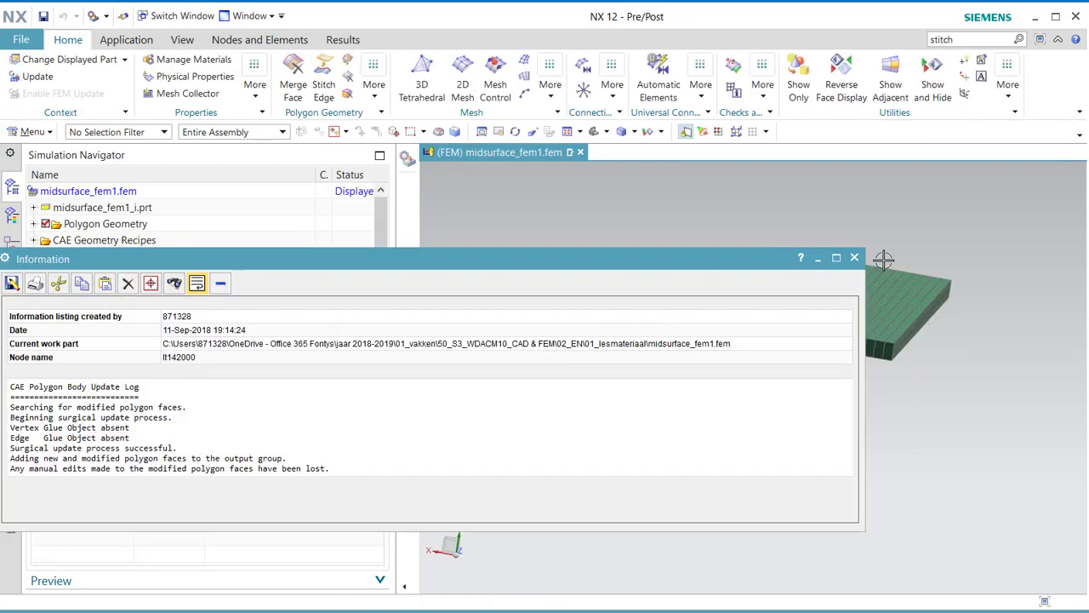
click(855, 258)
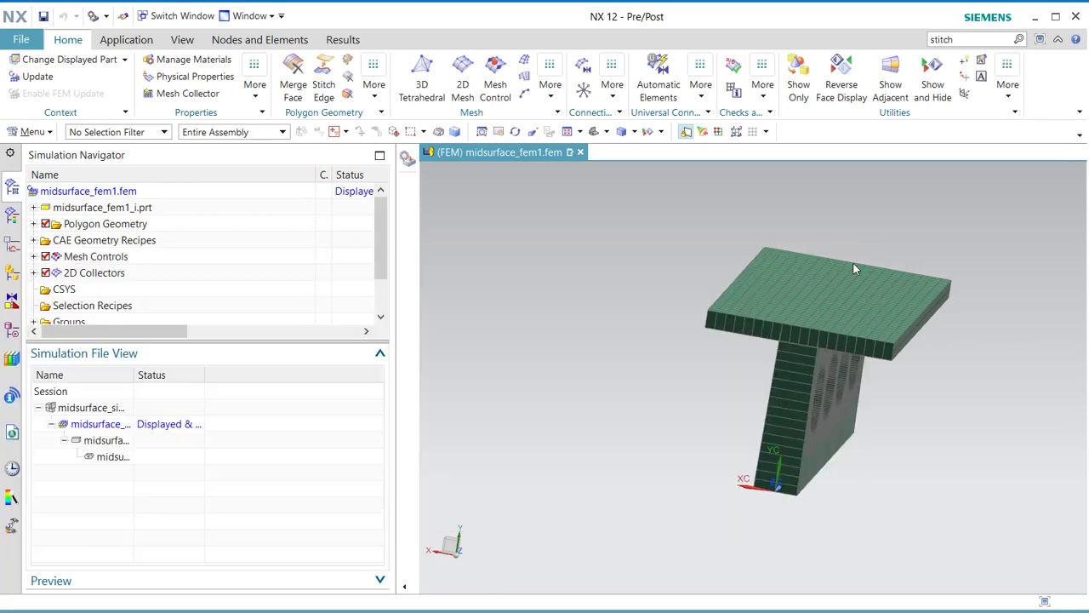
click(37, 76)
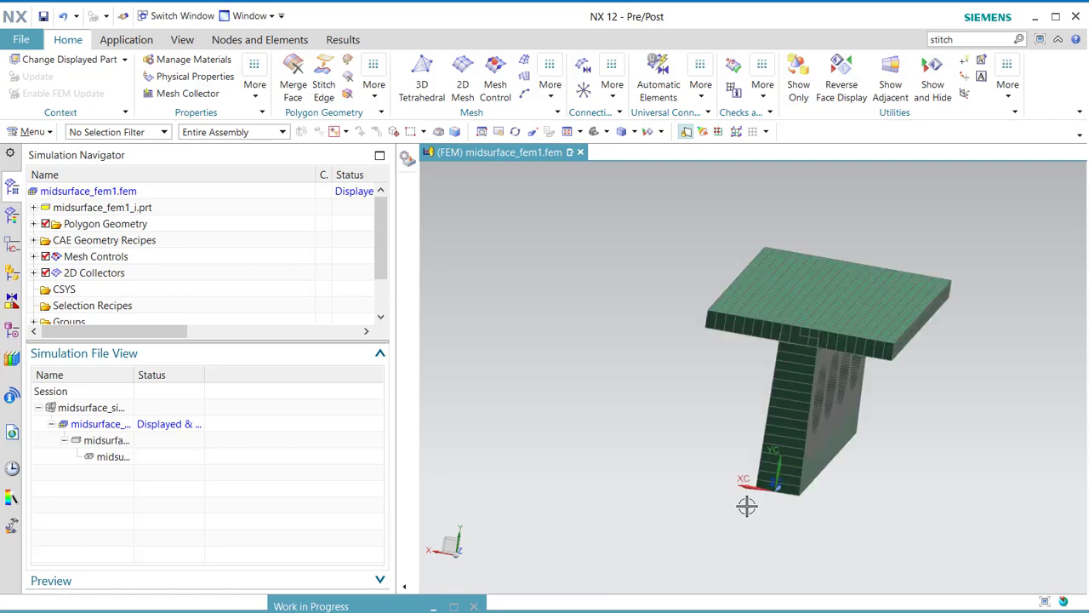
middle_drag(727, 462, 692, 494)
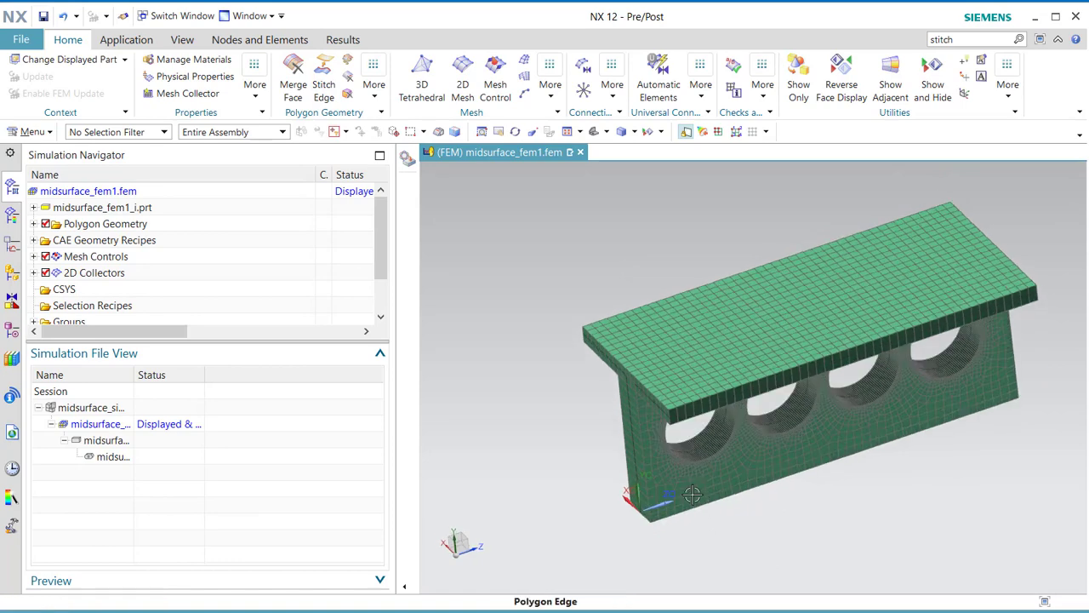